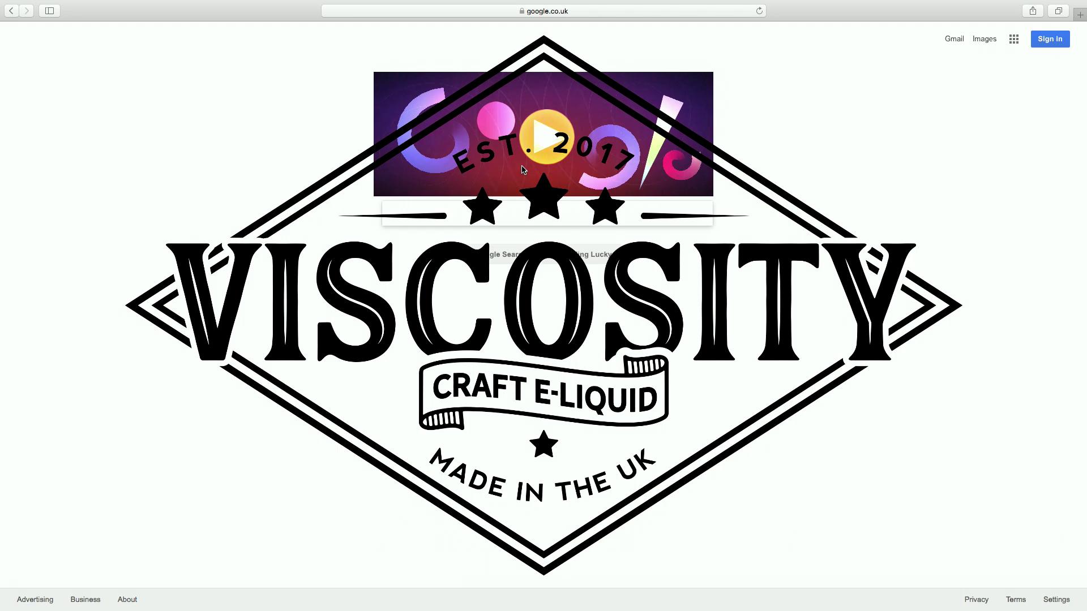
Search Google for e-liquid recipe sites by entering 'e liquid reci'.
text(e liquid)
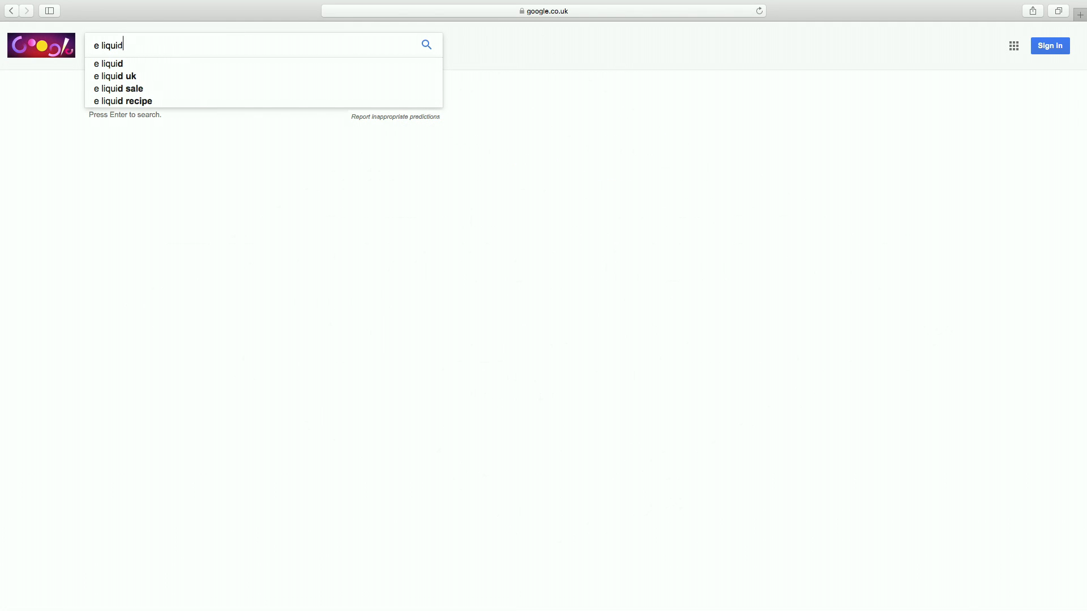
text( reci)
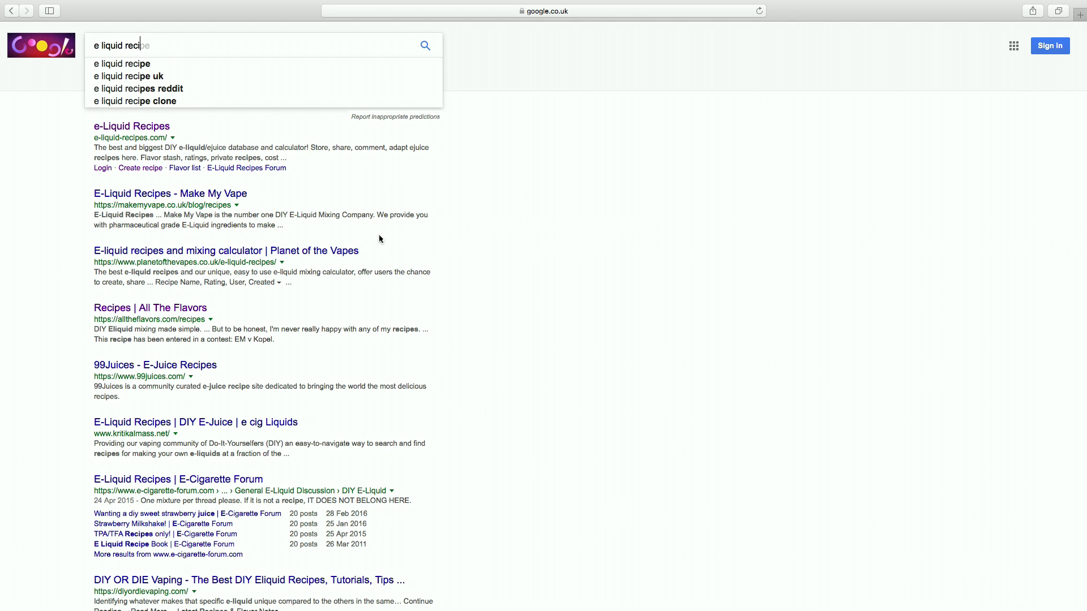
Open the e-Liquid Recipes site from the results and log in to the account.
click(153, 126)
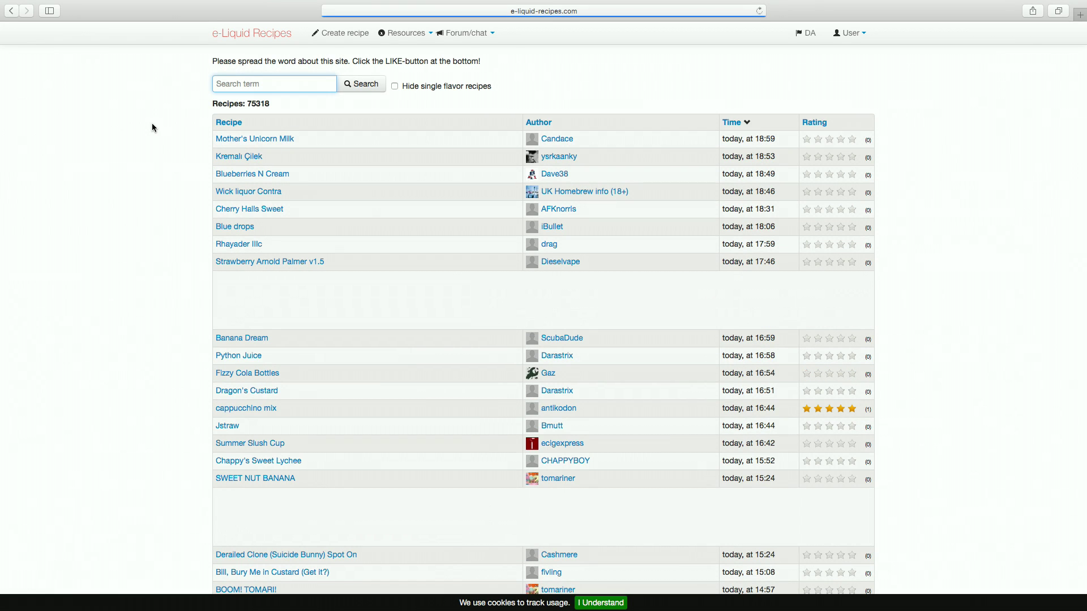
click(848, 35)
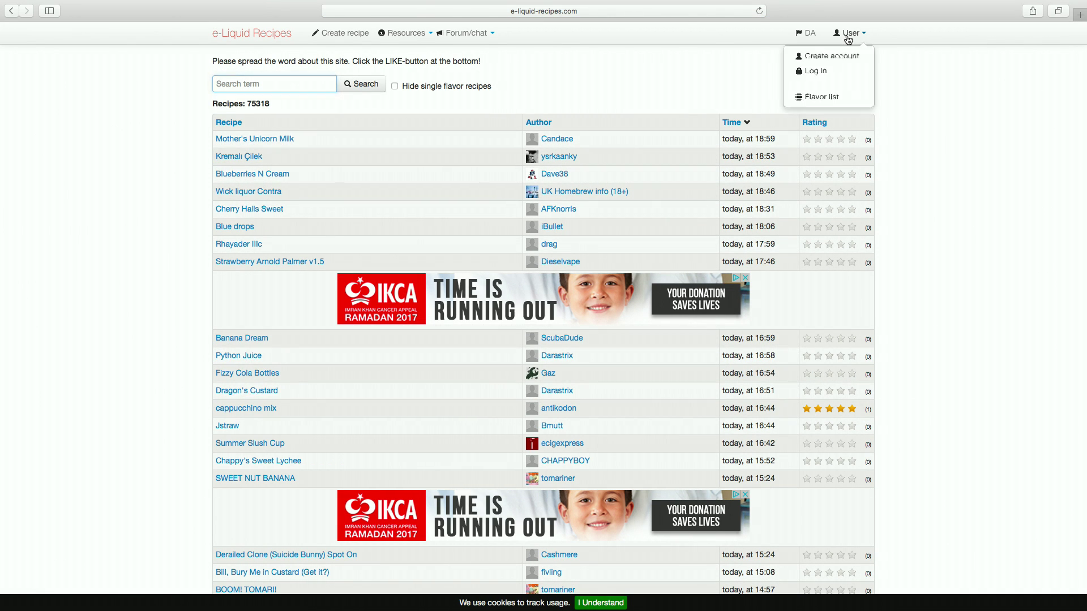
click(827, 68)
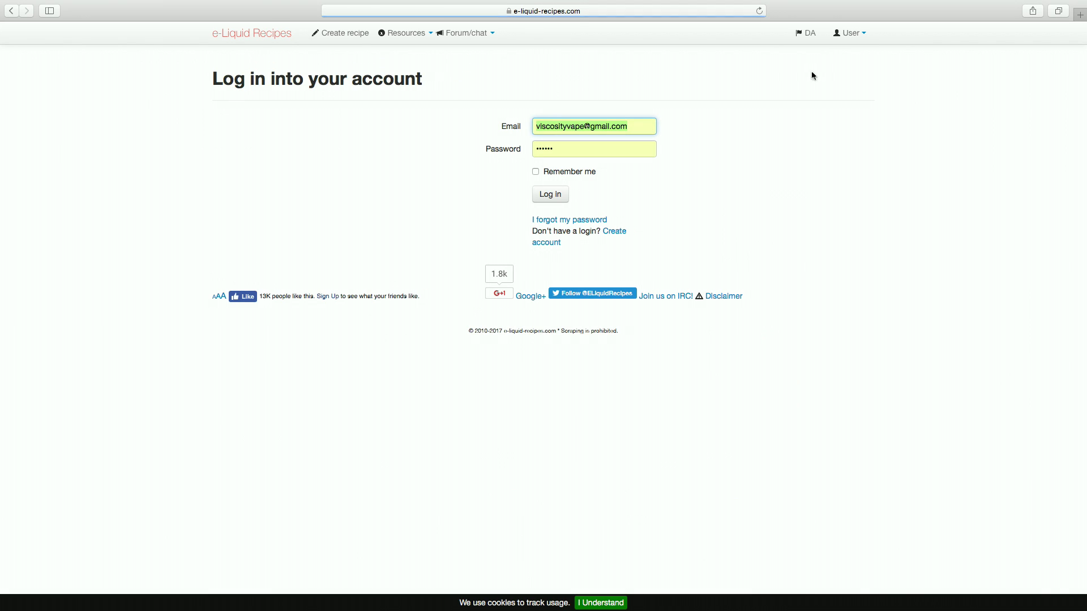
click(562, 196)
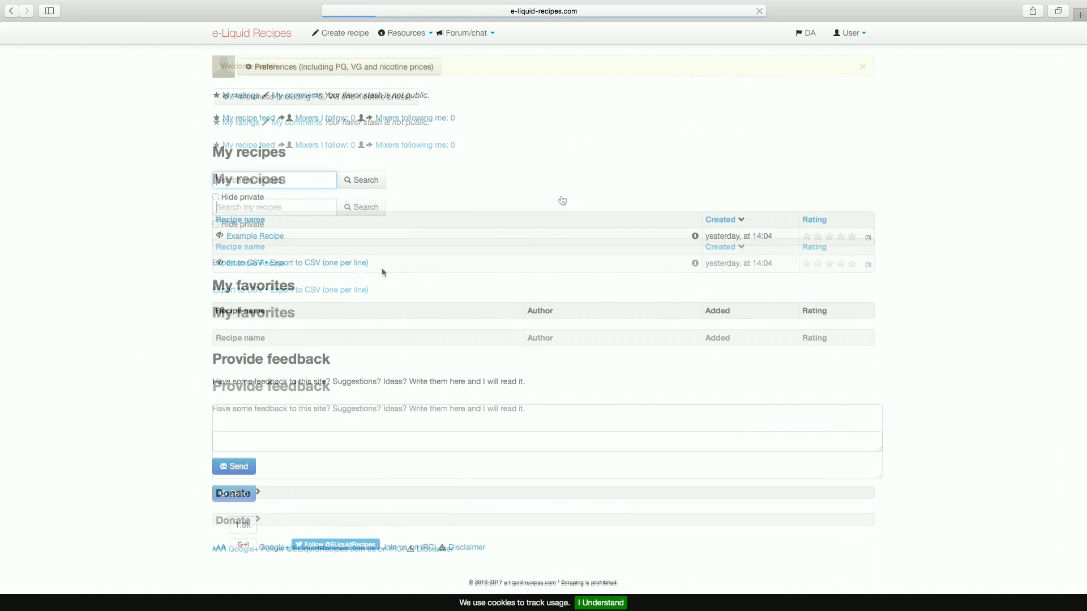
Open Example Recipe, select its 'Example, DO NOT MAKE THIS' note, then return to the recipe list.
click(265, 244)
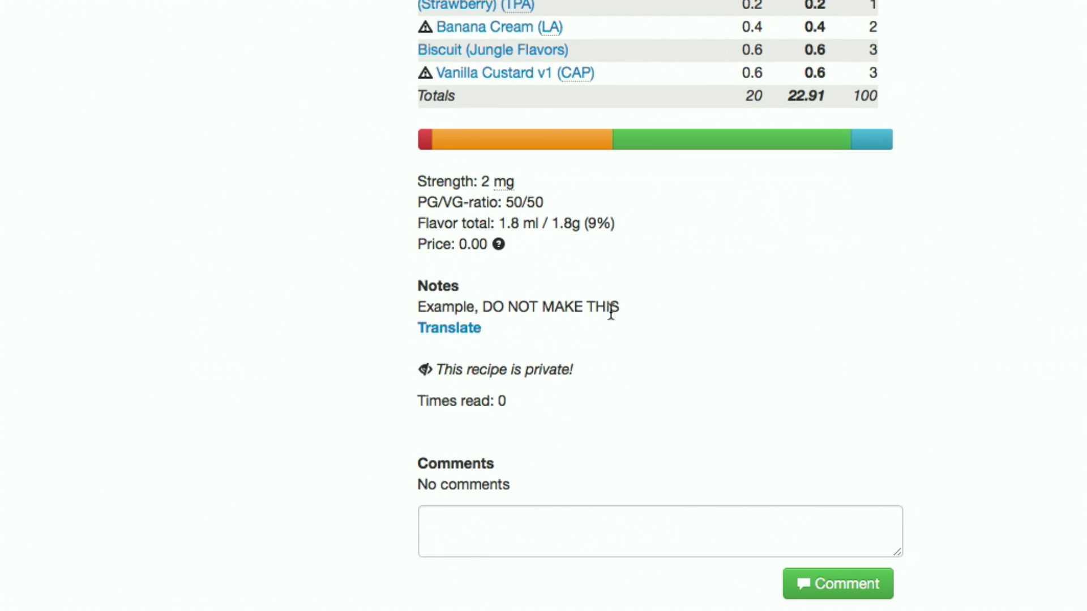
drag(638, 310, 422, 303)
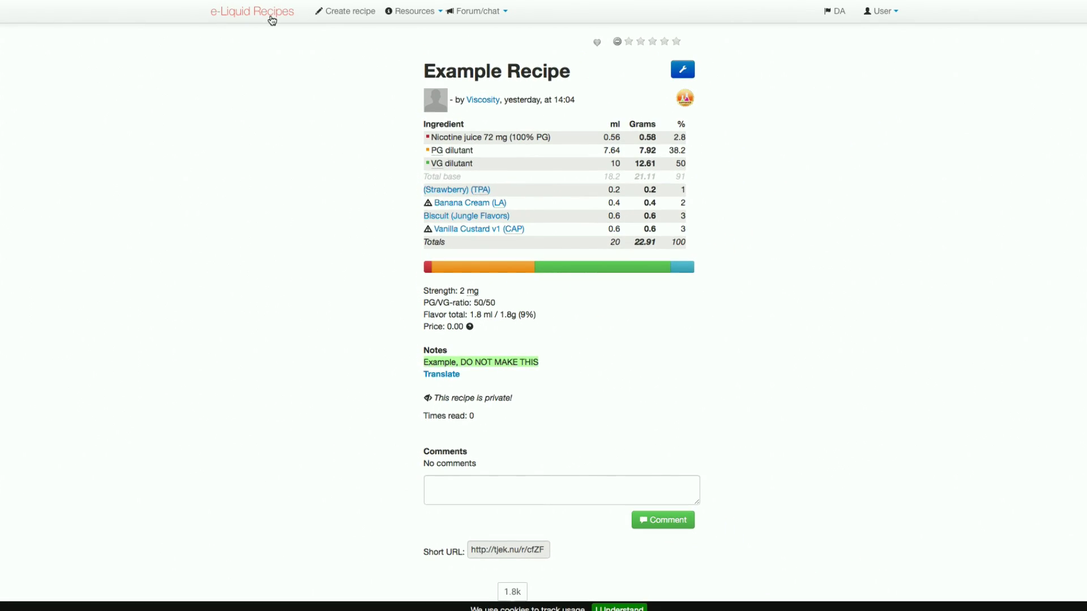
click(272, 20)
Sort the public recipe list by the Rating column and browse the results.
scroll(417, 216, down, 5)
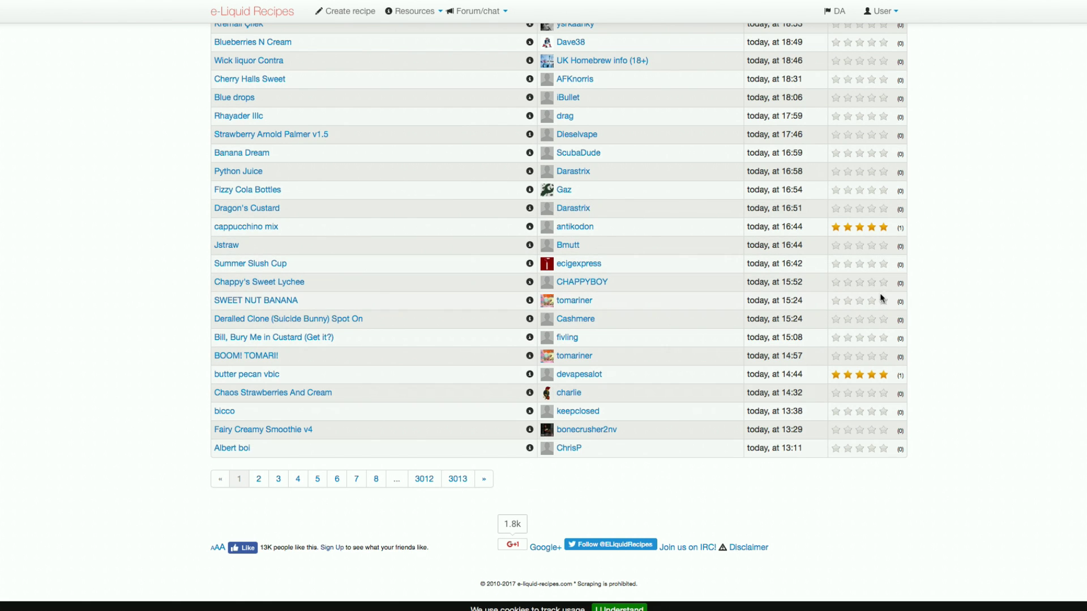
scroll(881, 298, up, 3)
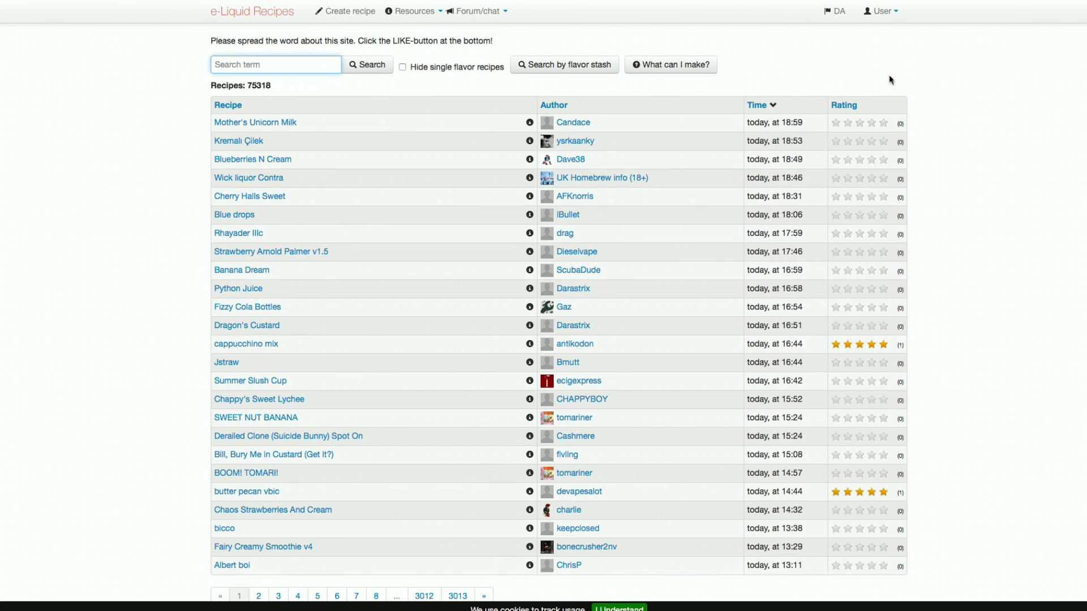
click(843, 111)
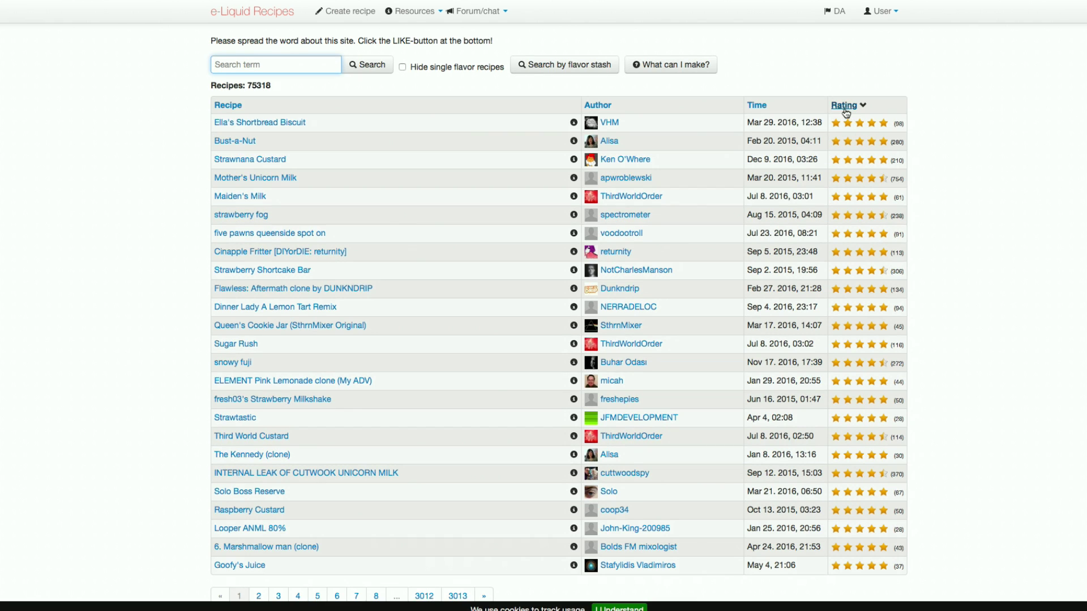
scroll(855, 189, down, 3)
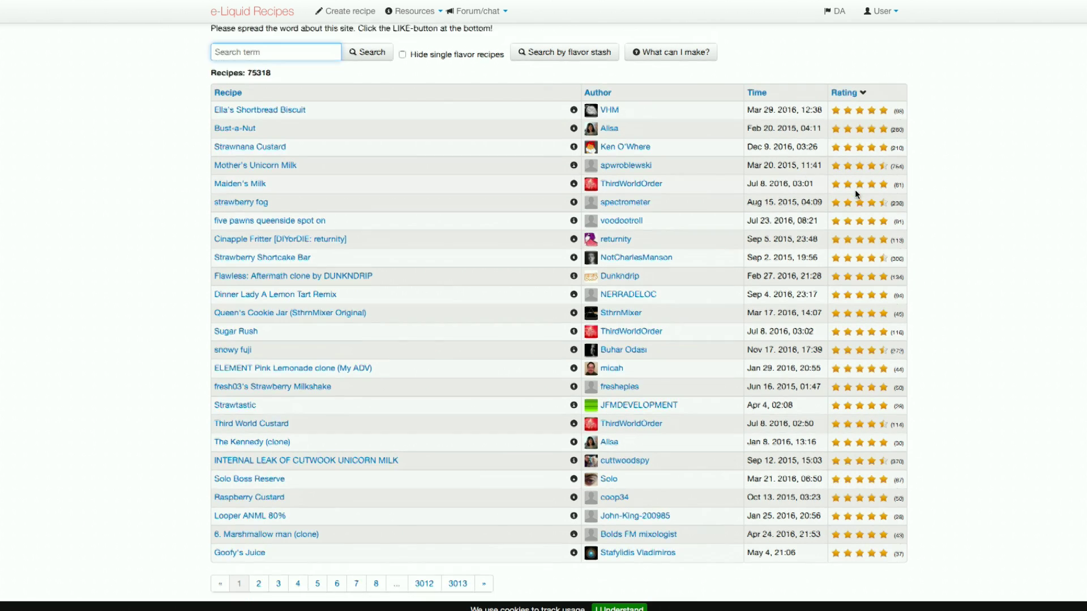
scroll(855, 190, up, 2)
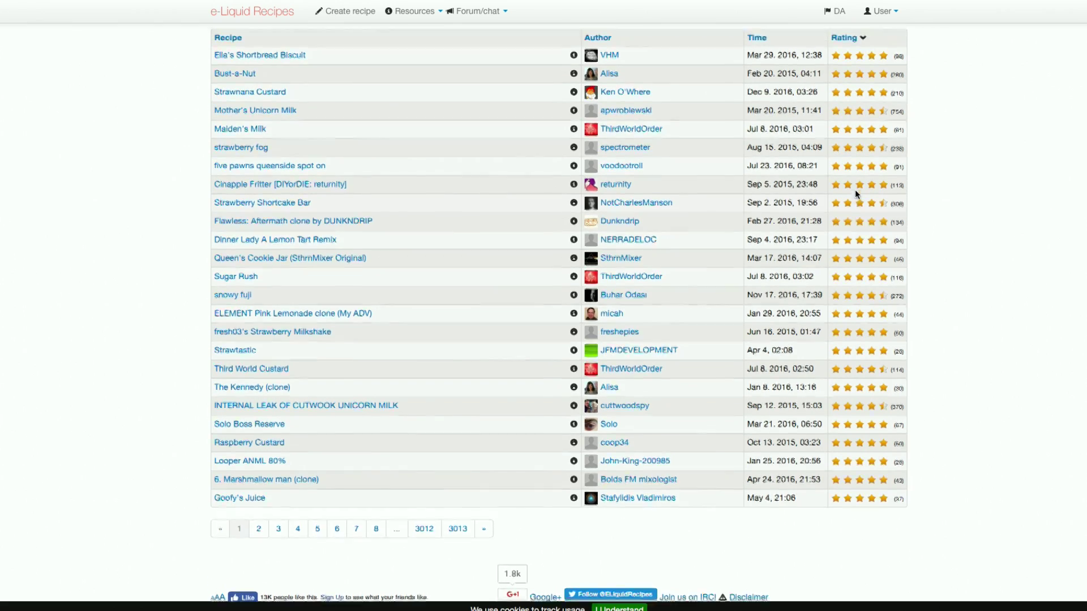
Open Ella's Shortbread Biscuit and read through its notes and comments.
click(290, 97)
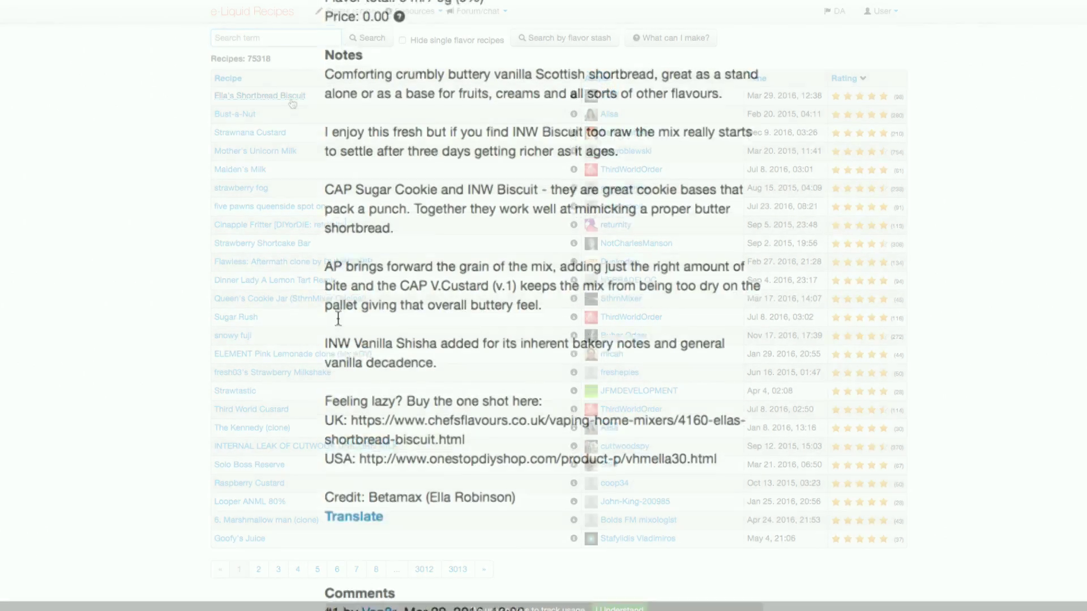
scroll(338, 318, down, 2)
scroll(338, 318, down, 7)
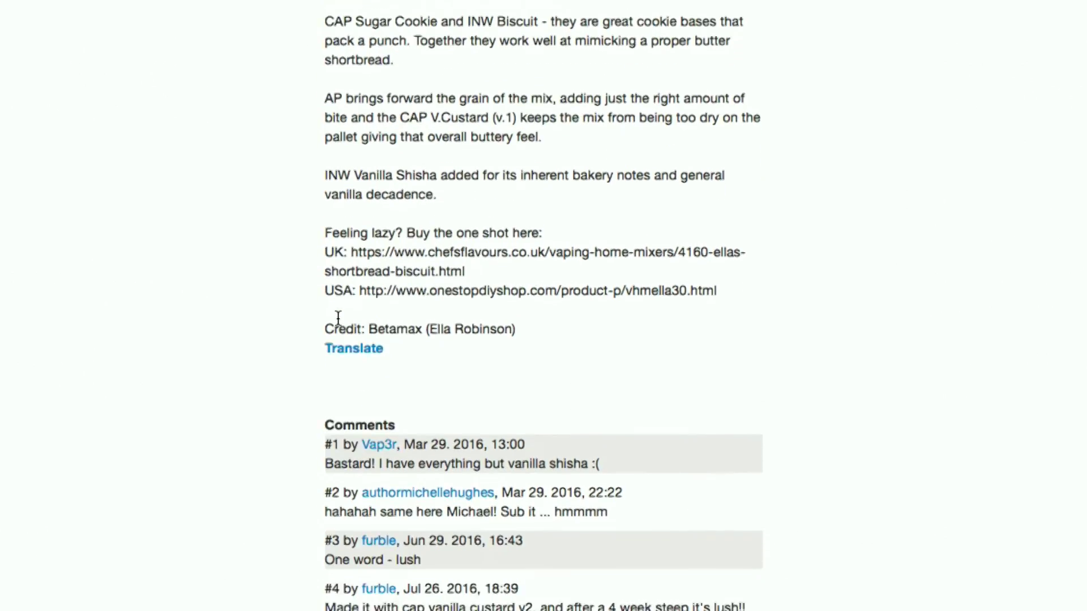
scroll(338, 319, down, 20)
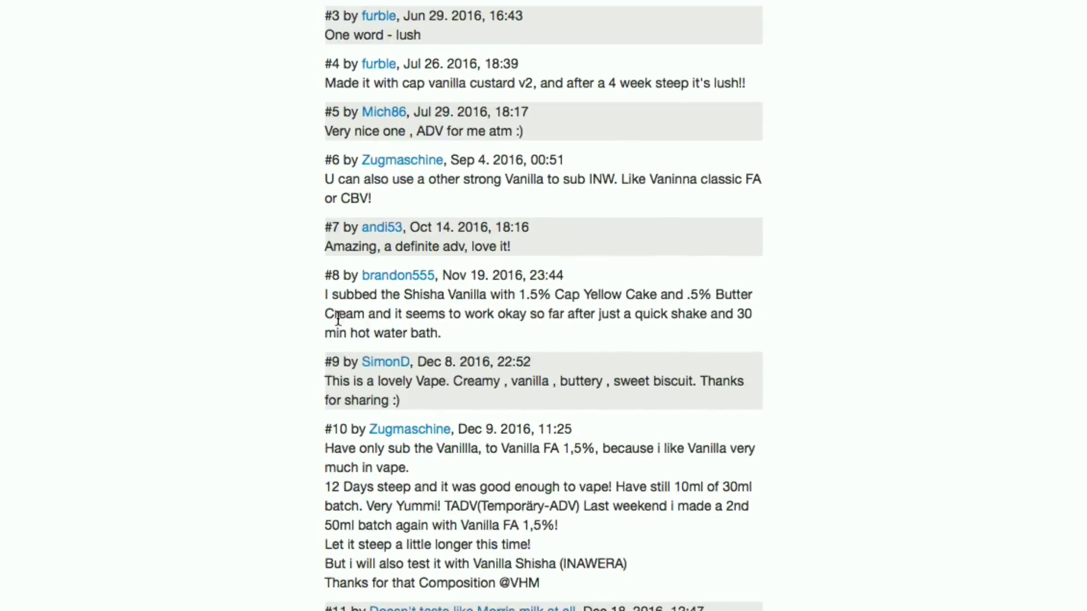
scroll(338, 318, down, 14)
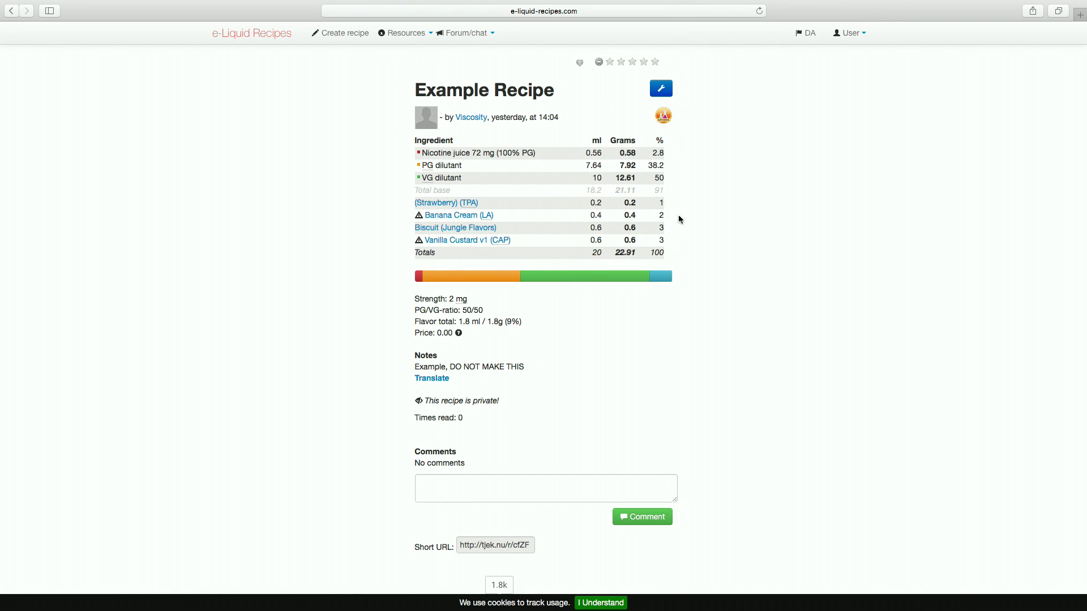
Save the account preferences, then reopen Example Recipe from My recipes.
click(852, 32)
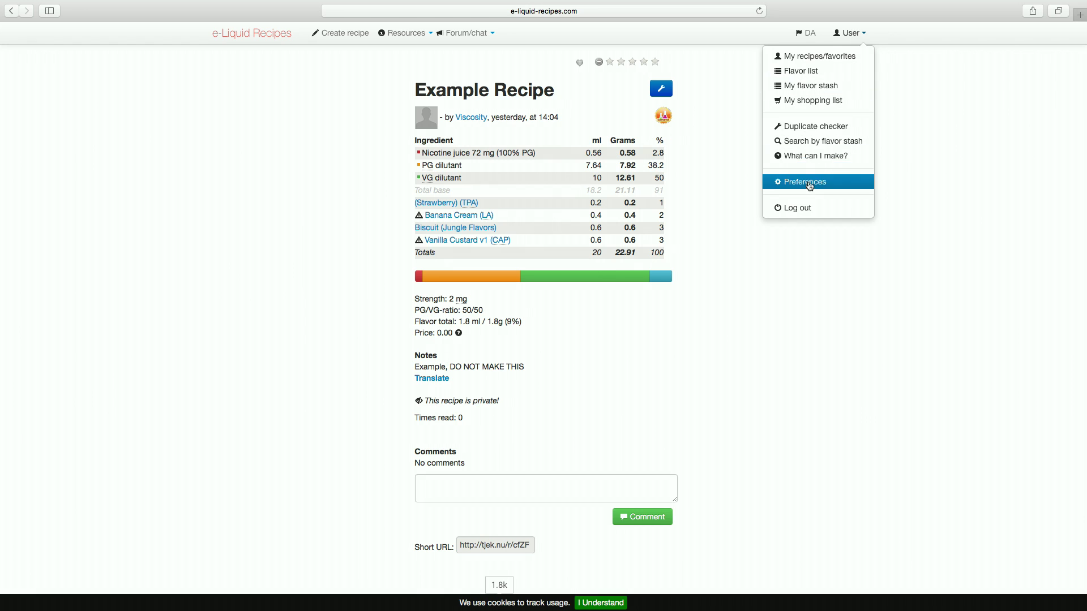
scroll(701, 212, down, 4)
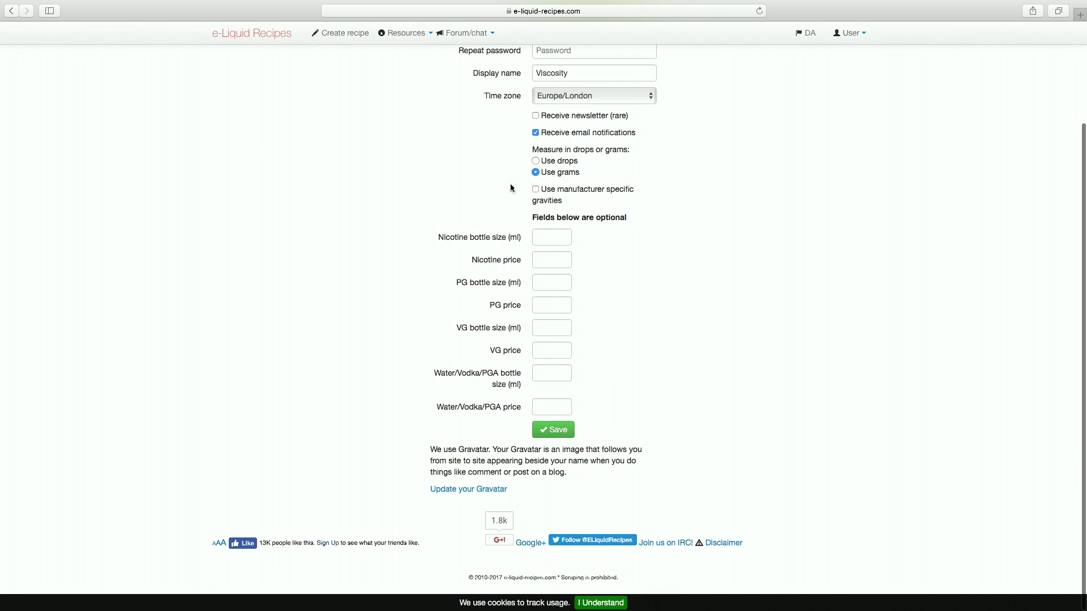
click(557, 430)
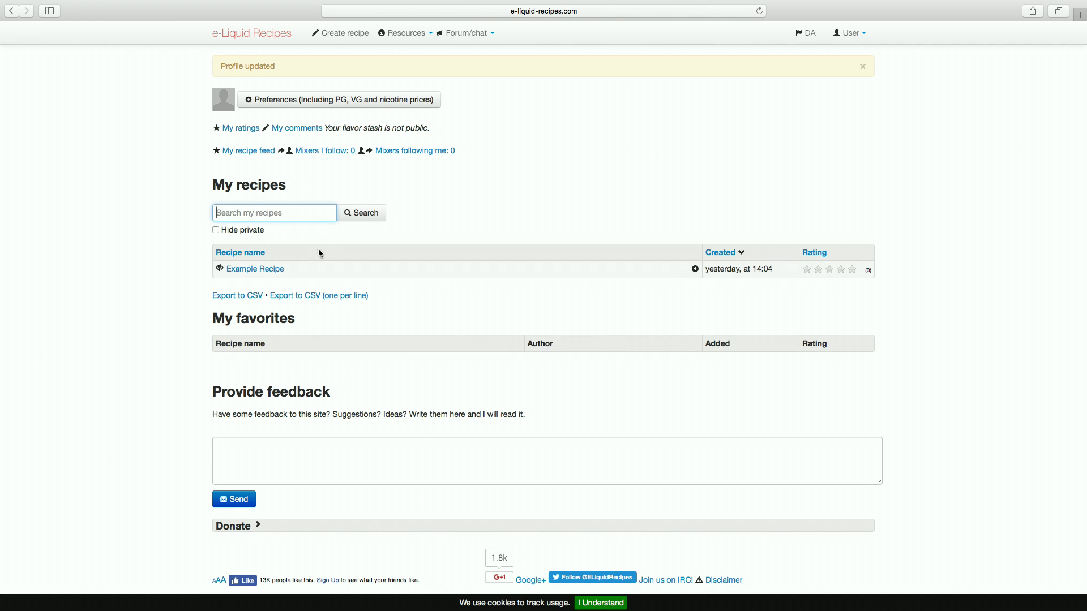
click(274, 277)
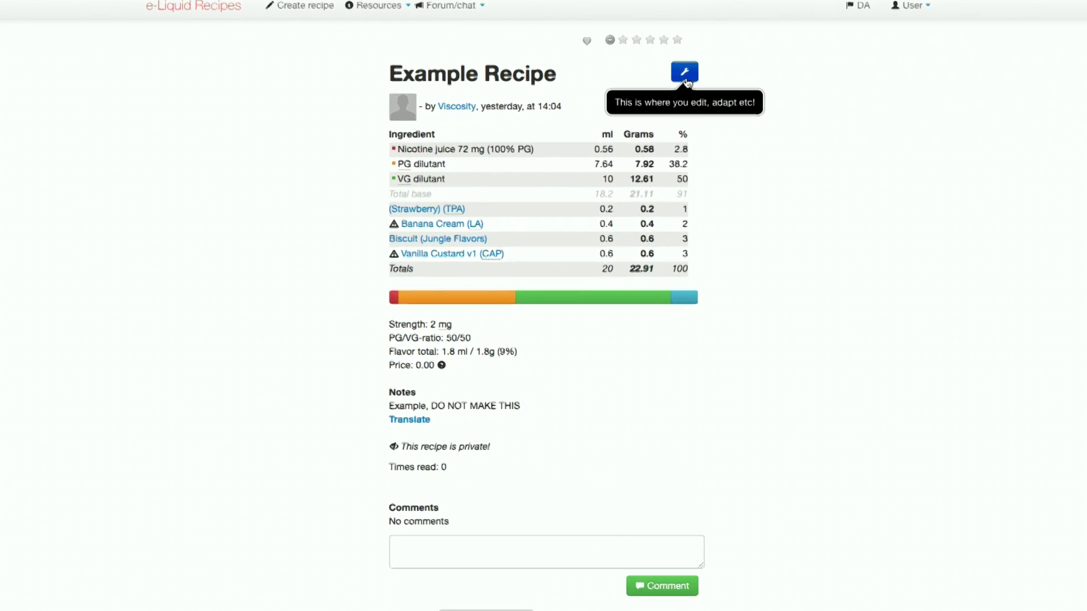
Adapt Example Recipe via the wrench menu and tick 'This is a private recipe'.
click(668, 84)
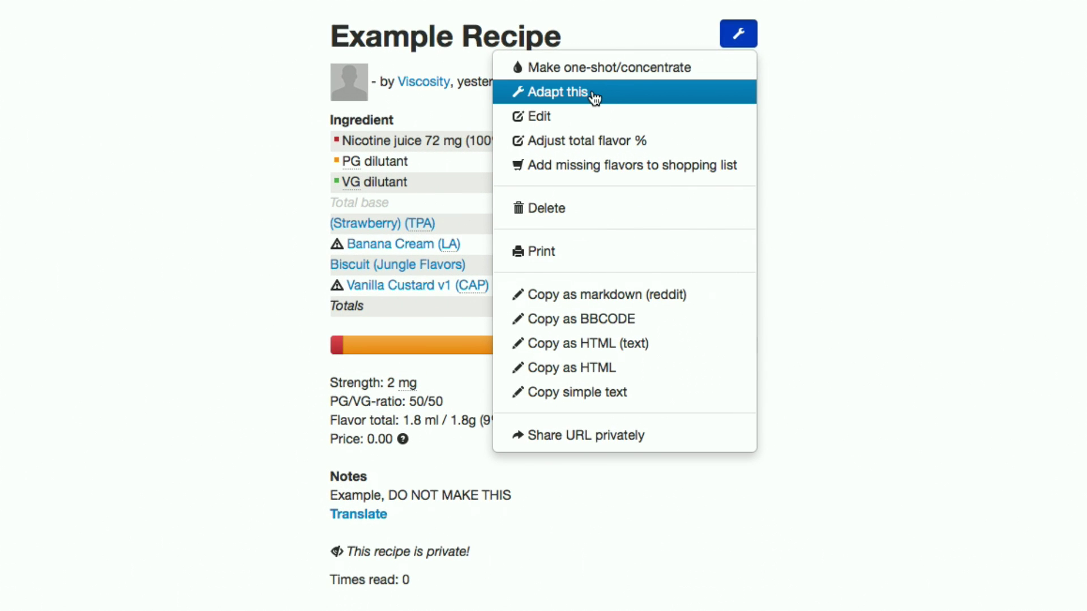
click(593, 95)
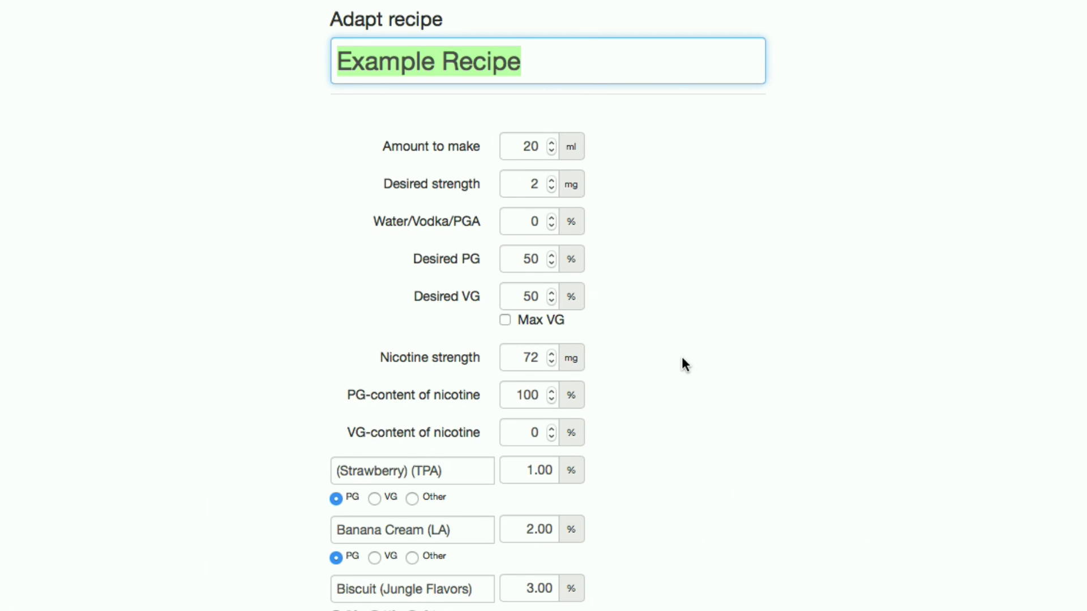
scroll(682, 406, down, 5)
scroll(682, 405, up, 5)
scroll(559, 350, down, 5)
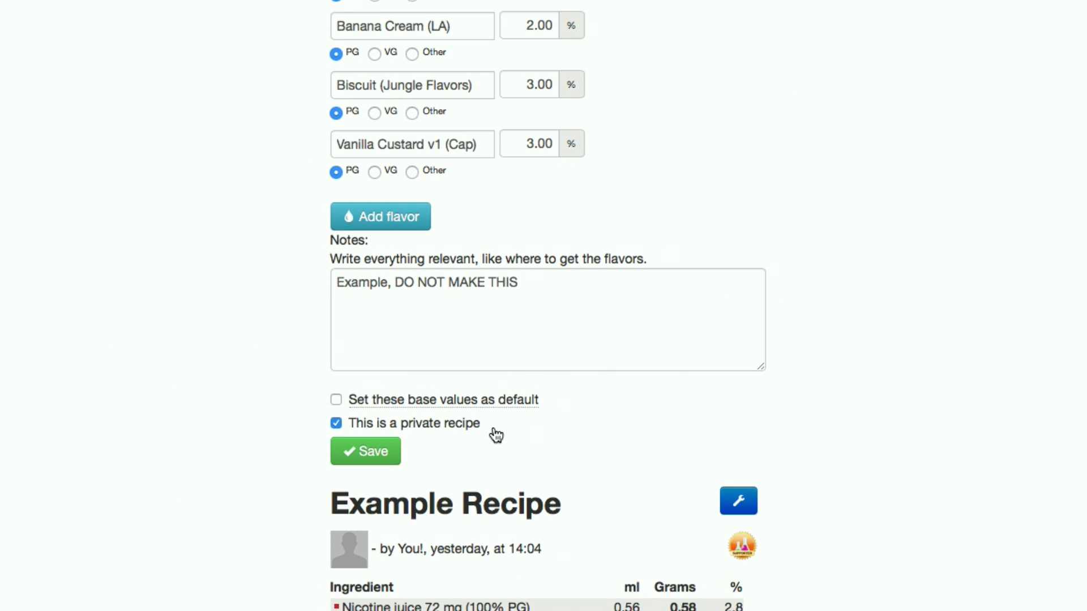
click(366, 429)
scroll(771, 417, up, 10)
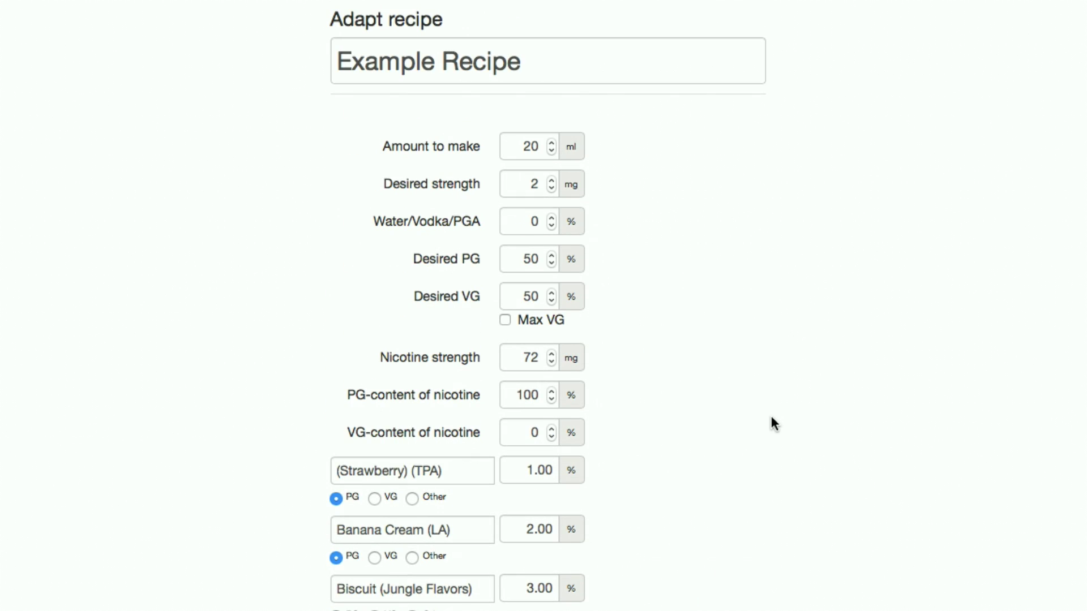
Change the recipe title from 'Example Recipe' to 'Adapted Recipe'.
double_click(423, 68)
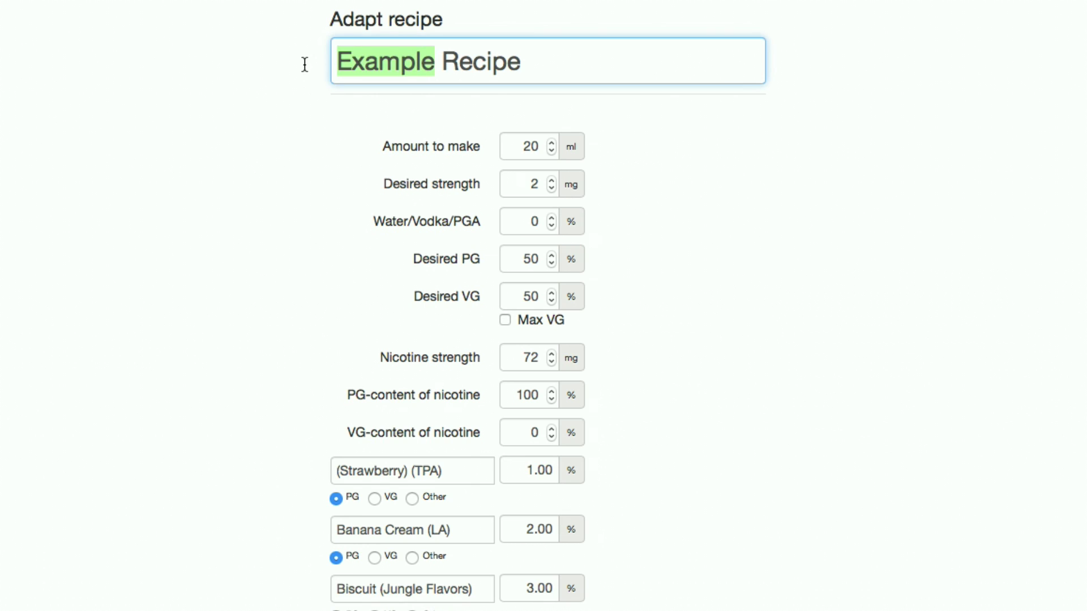
text(Adao)
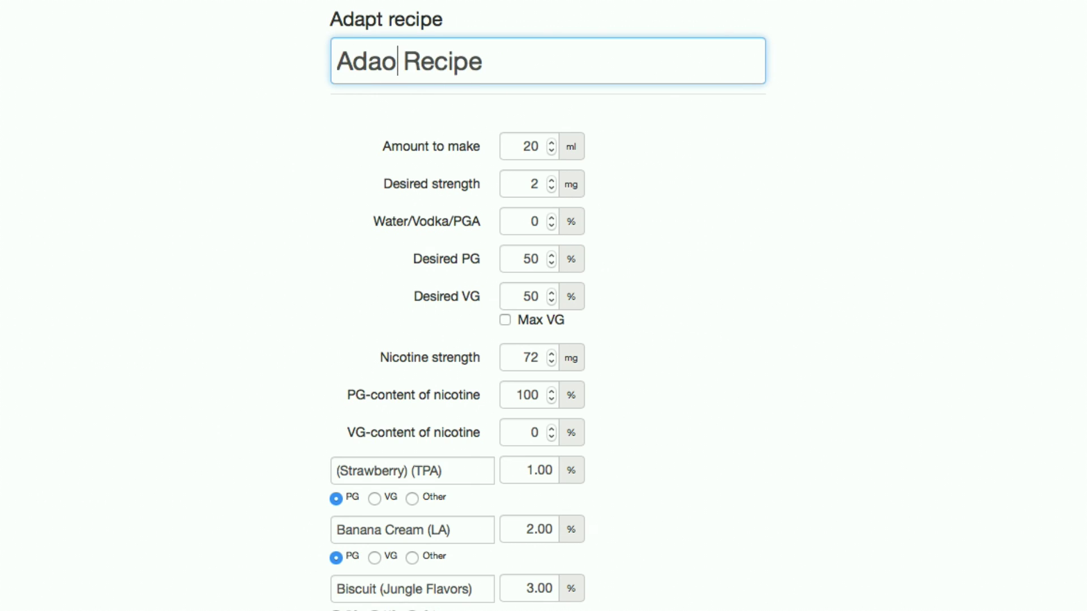
key(BackSpace)
text(pted)
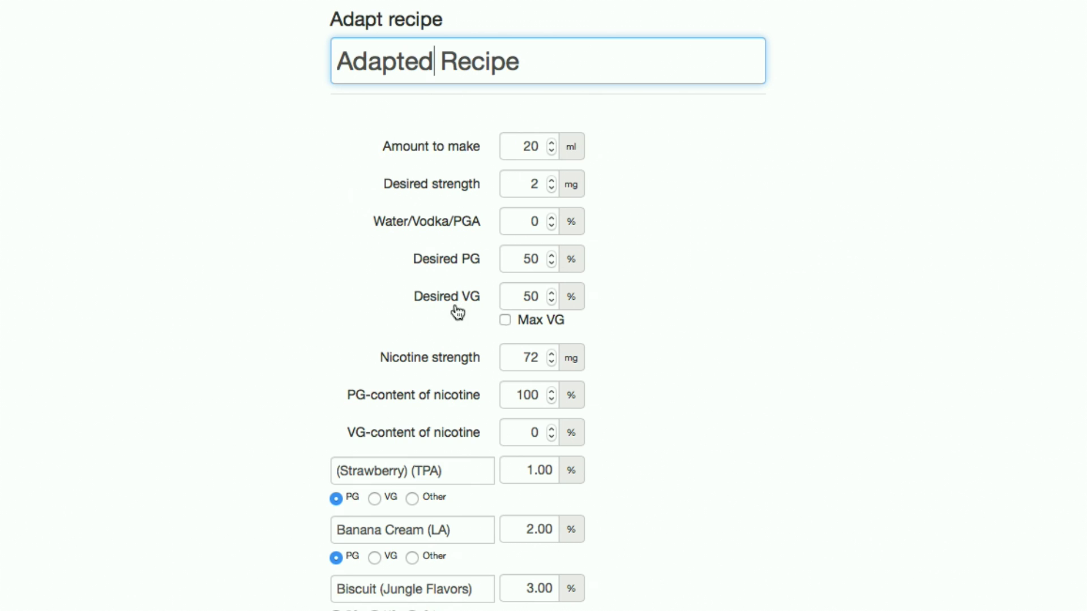
Set Amount to make to 30 ml and Desired strength to 3 mg.
click(553, 143)
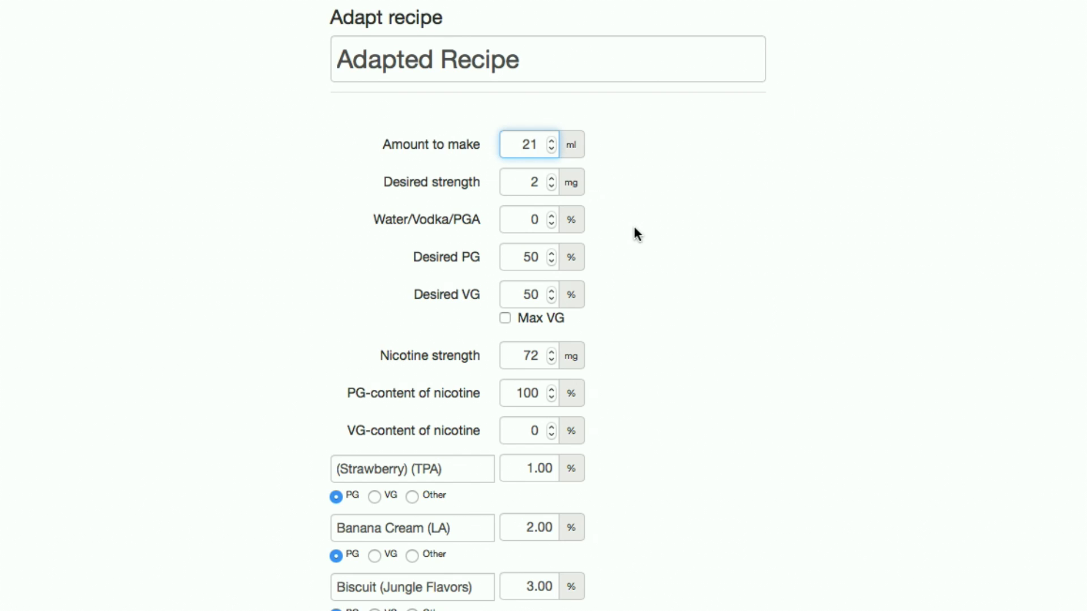
scroll(636, 233, down, 5)
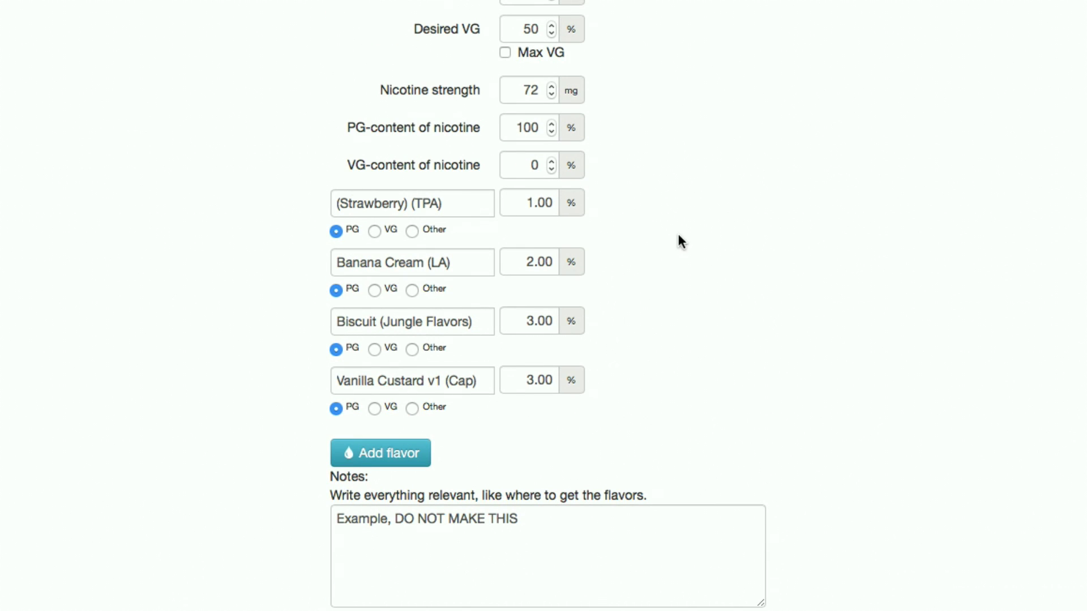
scroll(678, 238, up, 5)
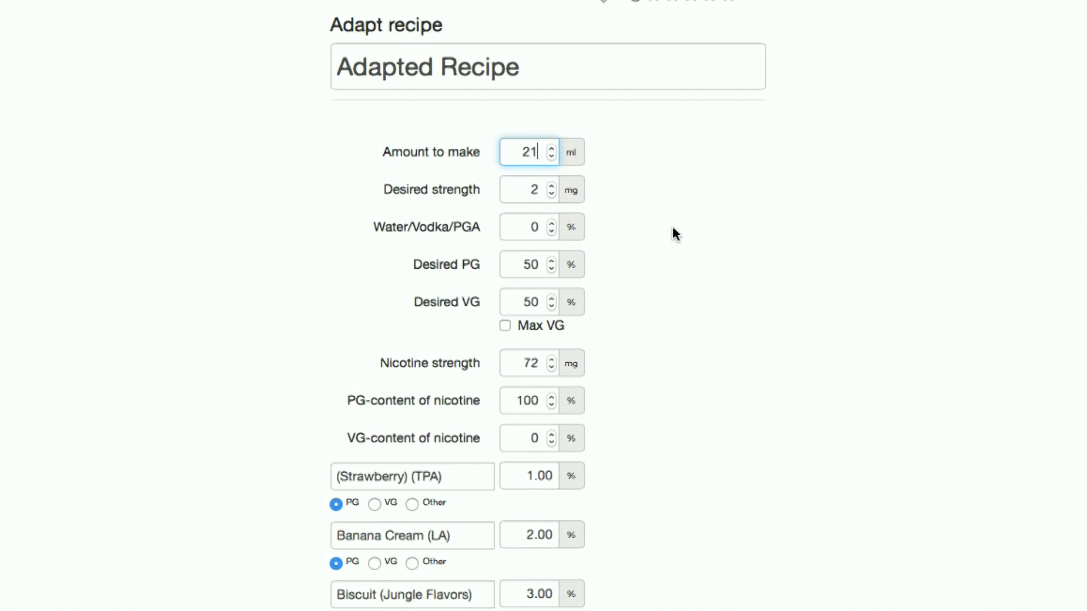
click(552, 143)
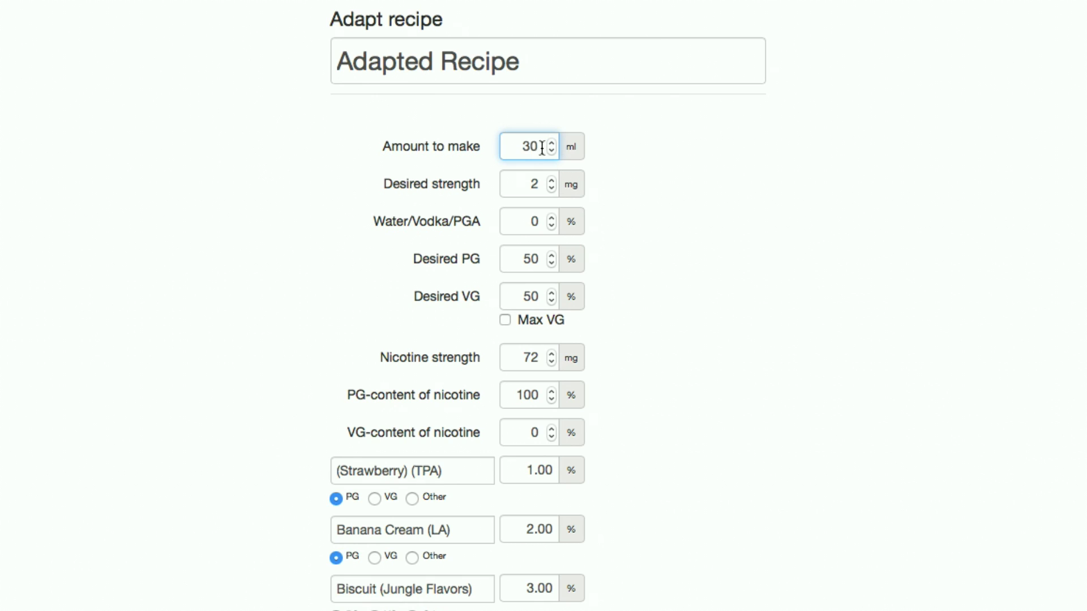
click(551, 180)
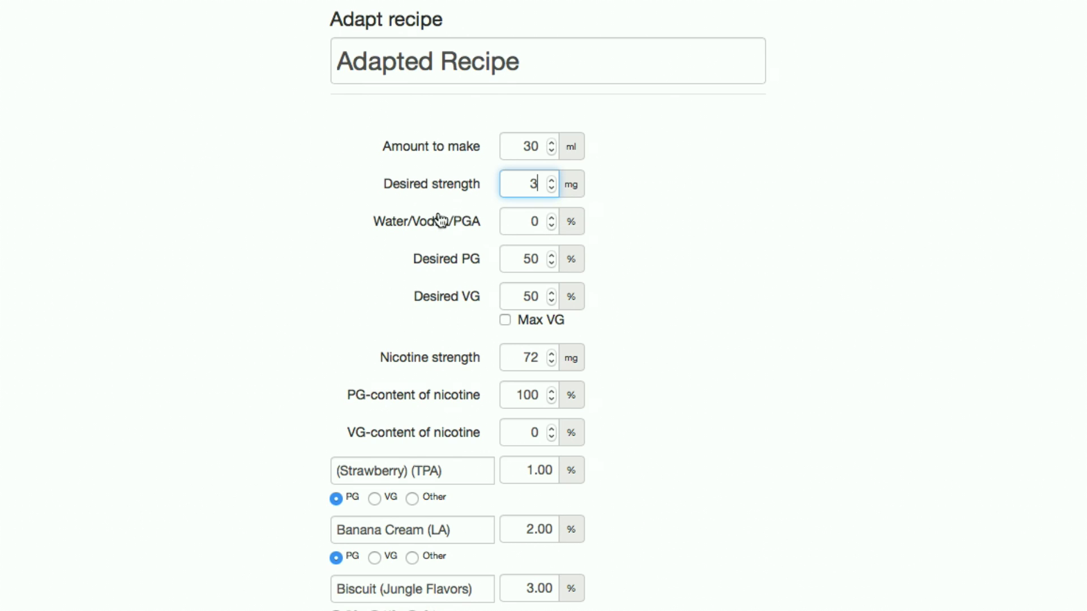
Change Desired PG from 50 to 30 so VG becomes 70.
click(533, 259)
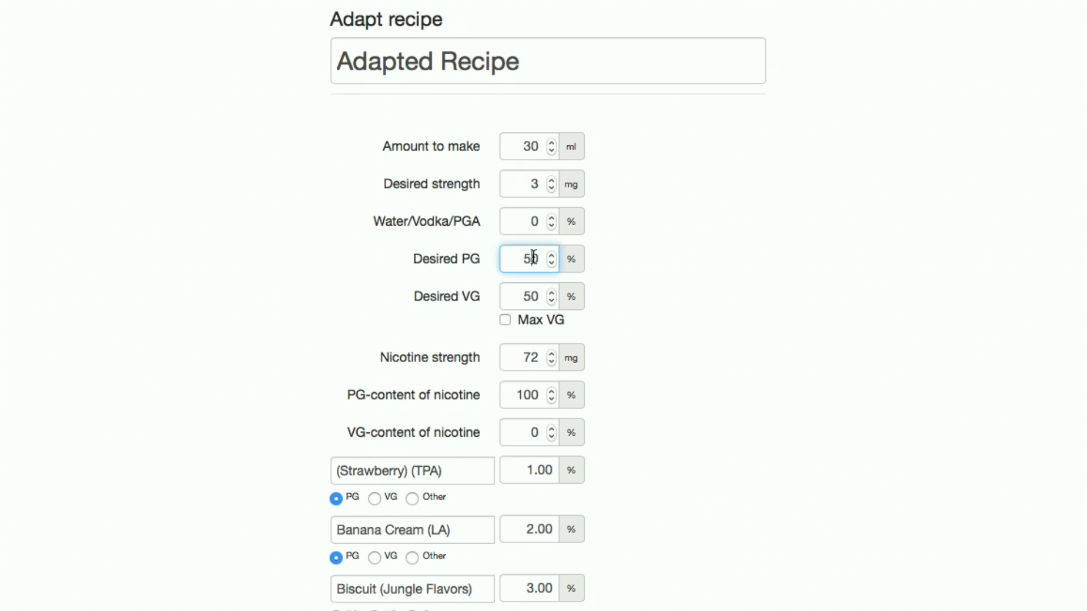
click(531, 360)
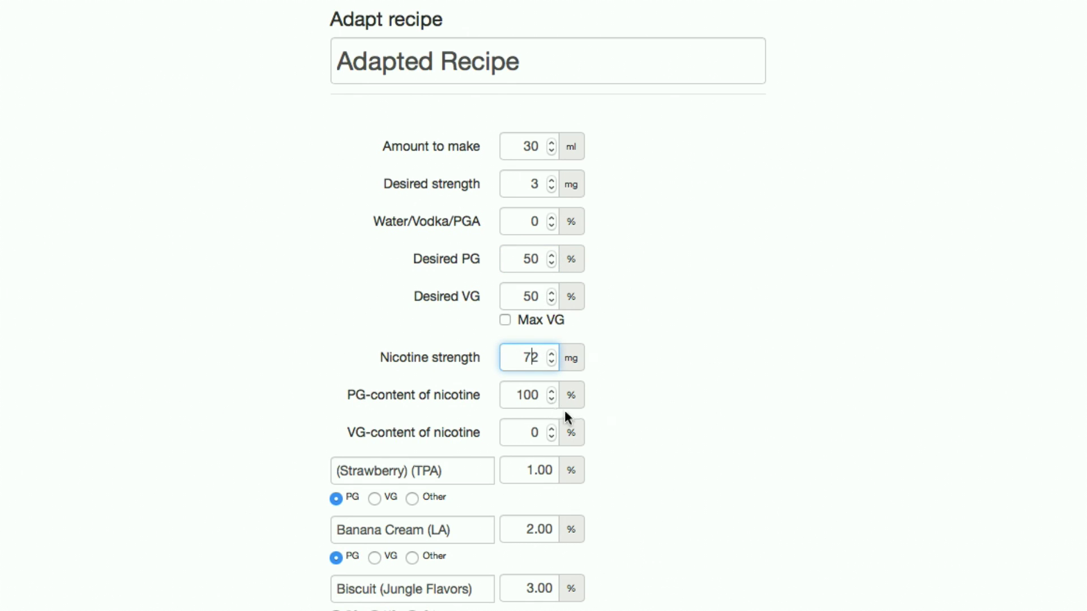
click(533, 260)
key(BackSpace)
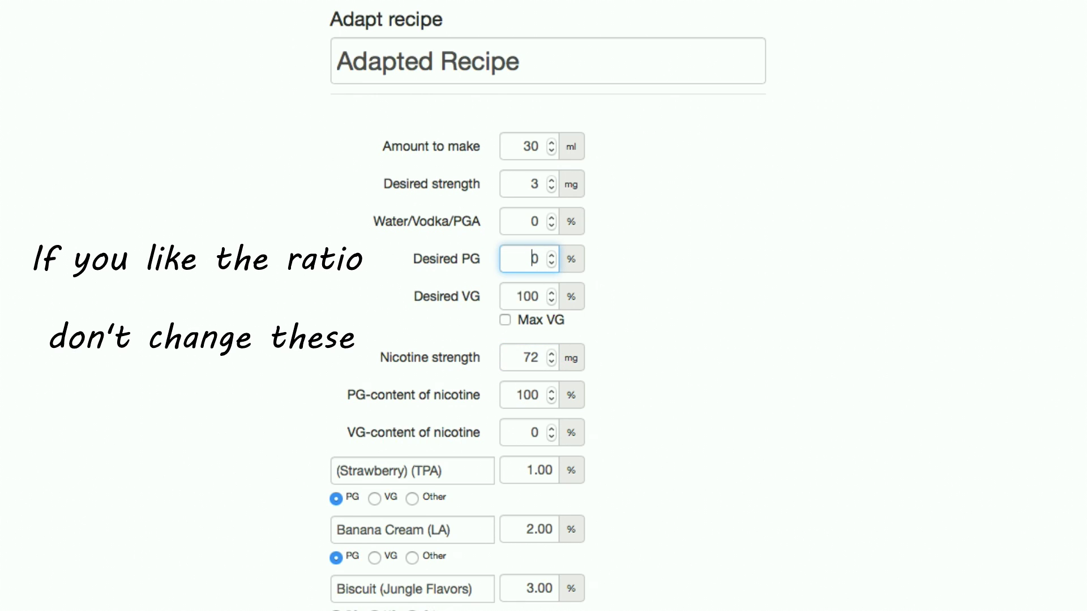
text(3)
click(810, 321)
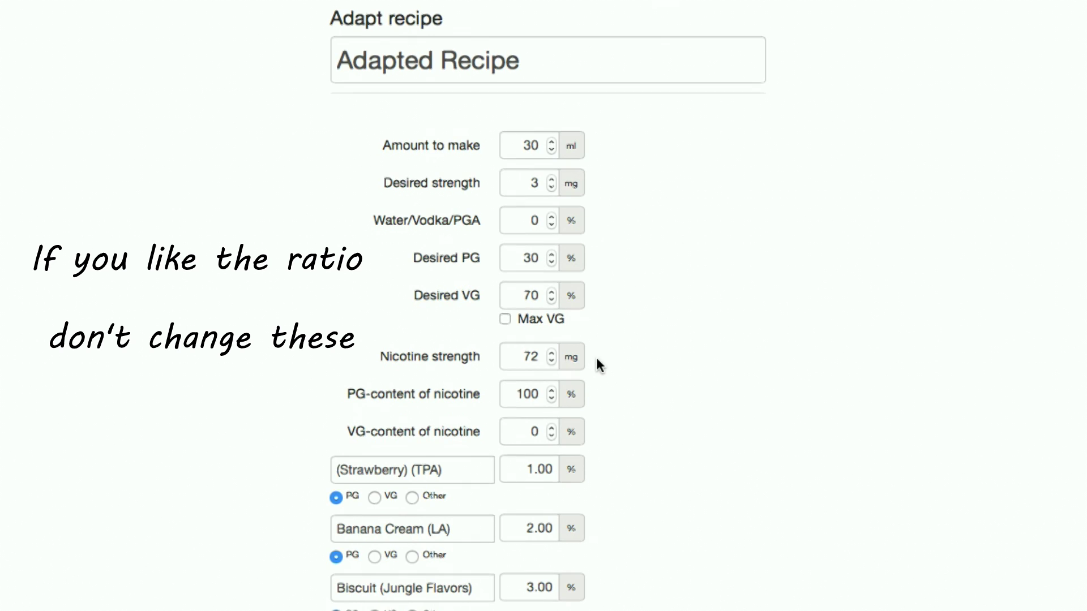
Retype the Desired VG value as 10.
scroll(596, 358, down, 1)
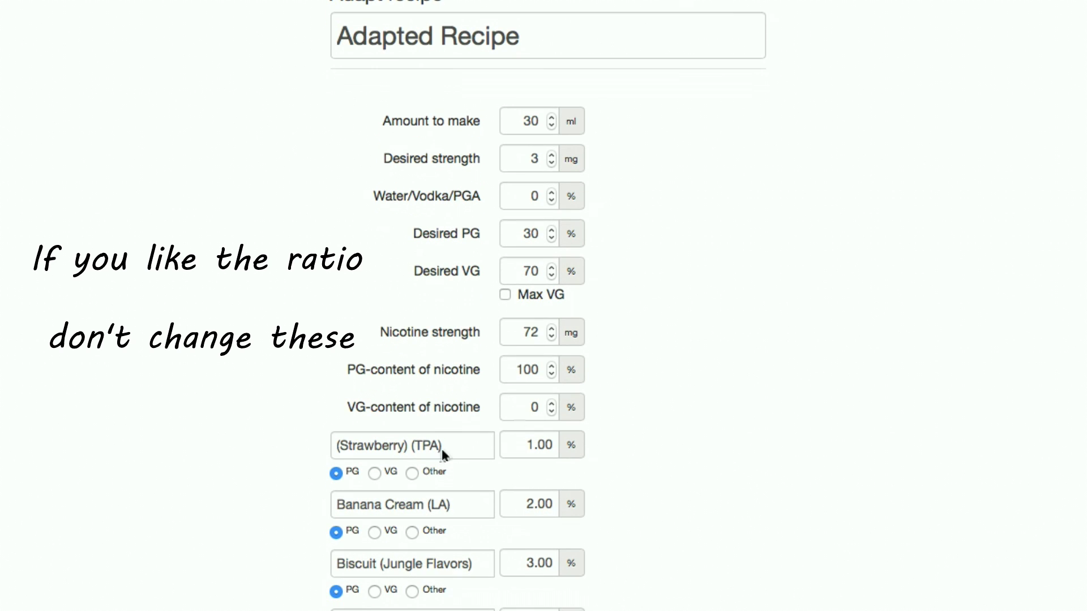
click(529, 266)
key(BackSpace)
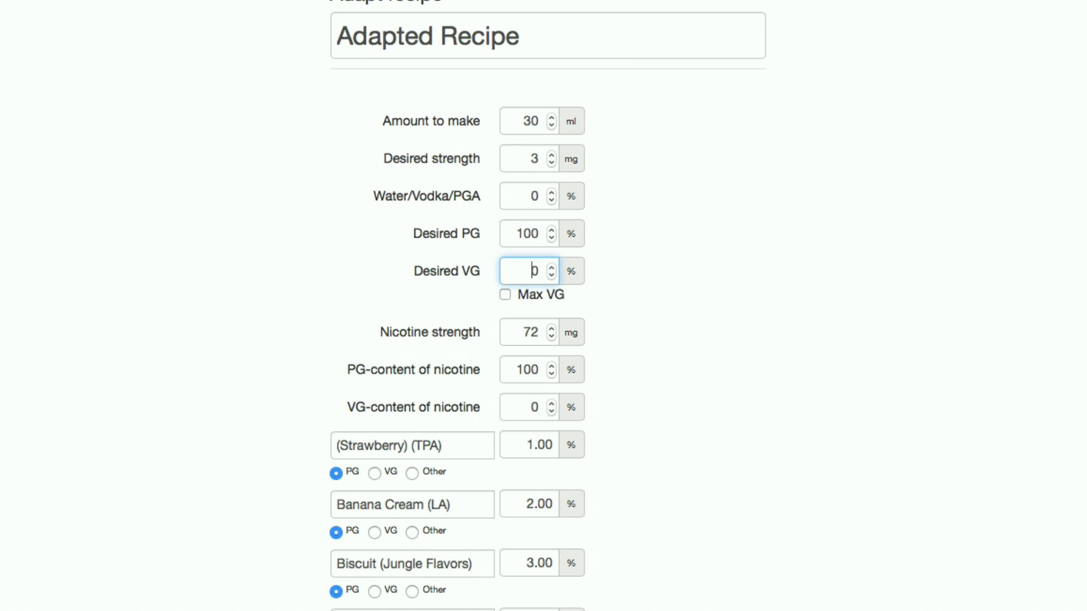
text(100)
scroll(696, 512, down, 10)
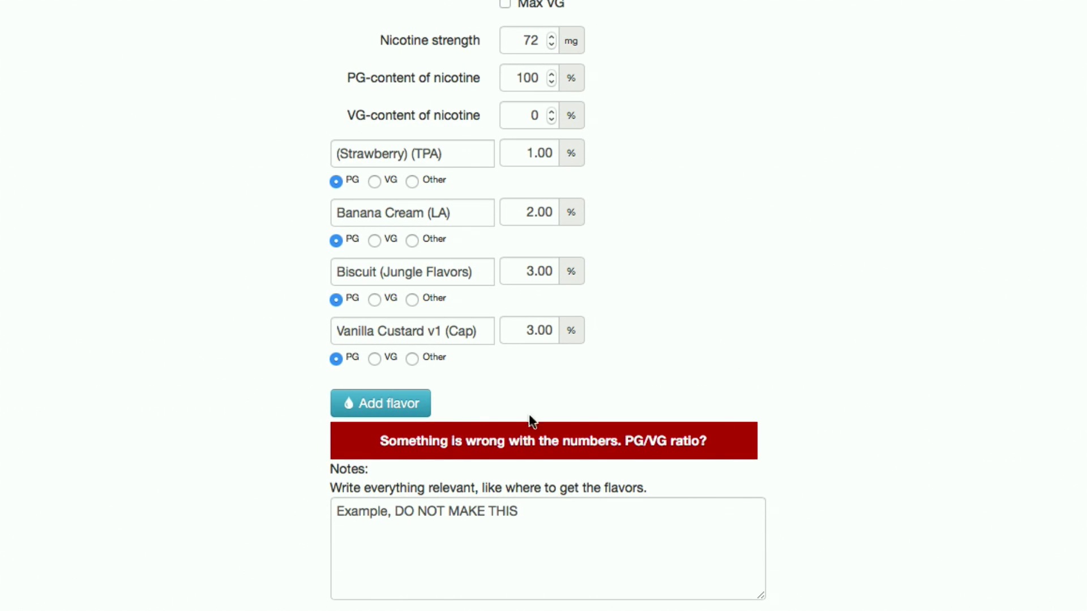
scroll(715, 300, up, 7)
Toggle Max VG off, enter Desired VG 70, and set these base values as default.
click(506, 222)
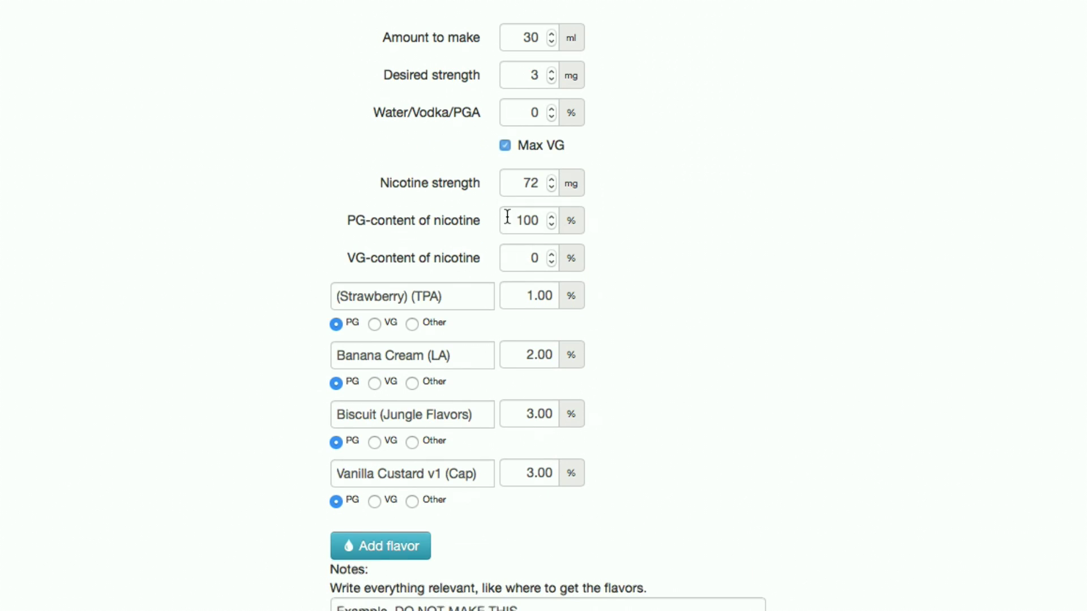
scroll(715, 379, down, 19)
scroll(713, 375, down, 6)
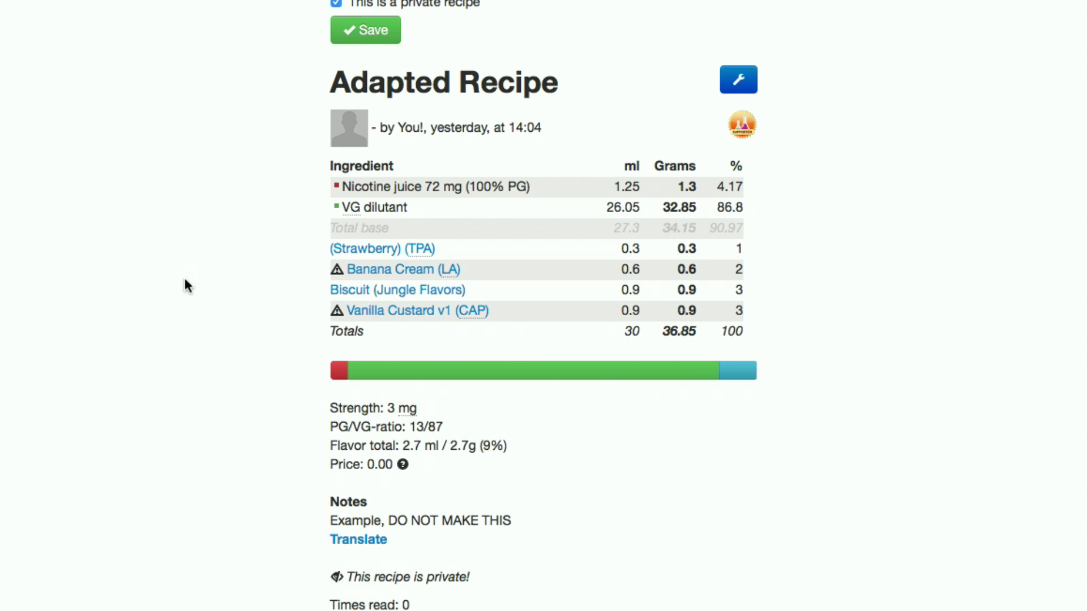
scroll(658, 116, up, 15)
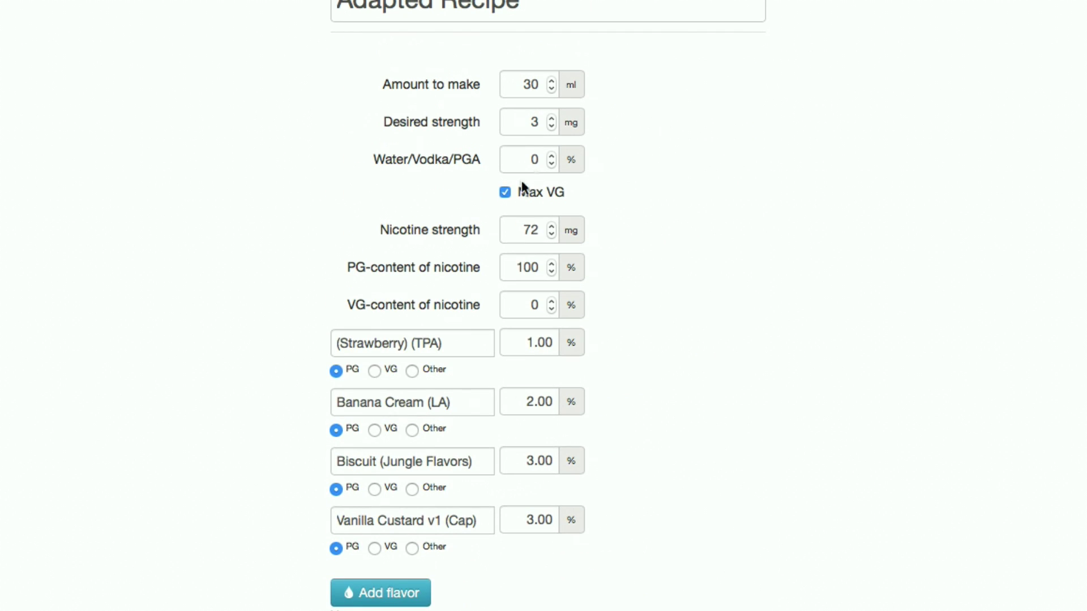
click(505, 258)
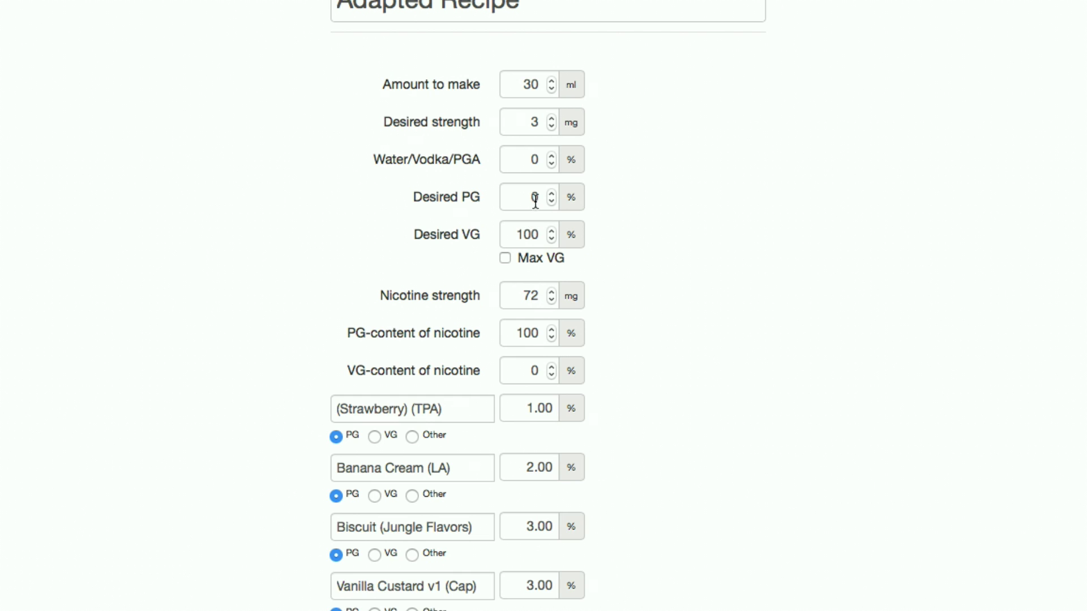
drag(516, 235, 540, 236)
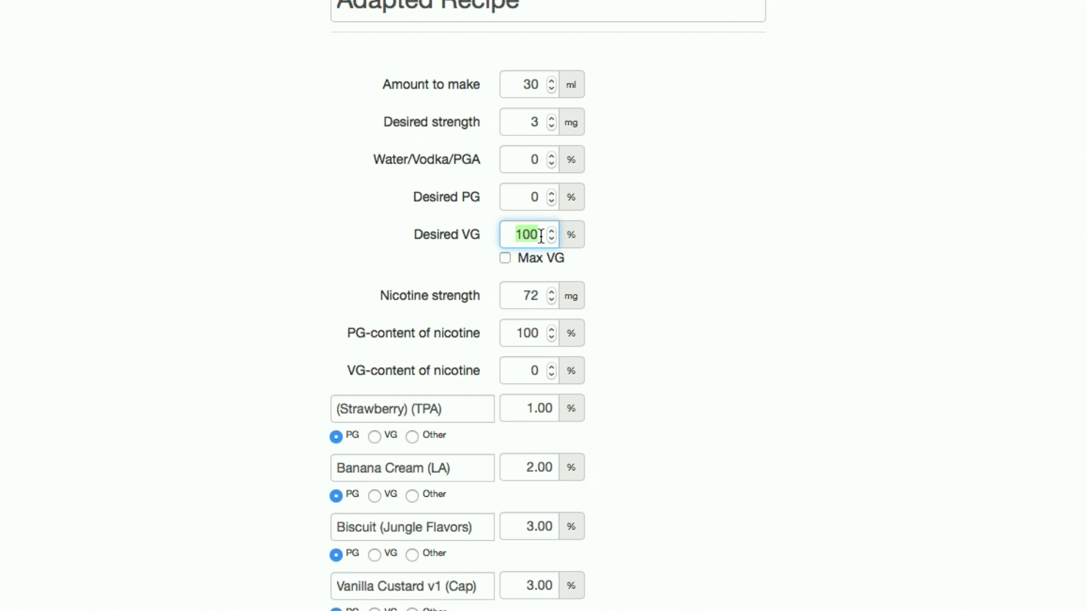
text(70)
scroll(737, 417, down, 5)
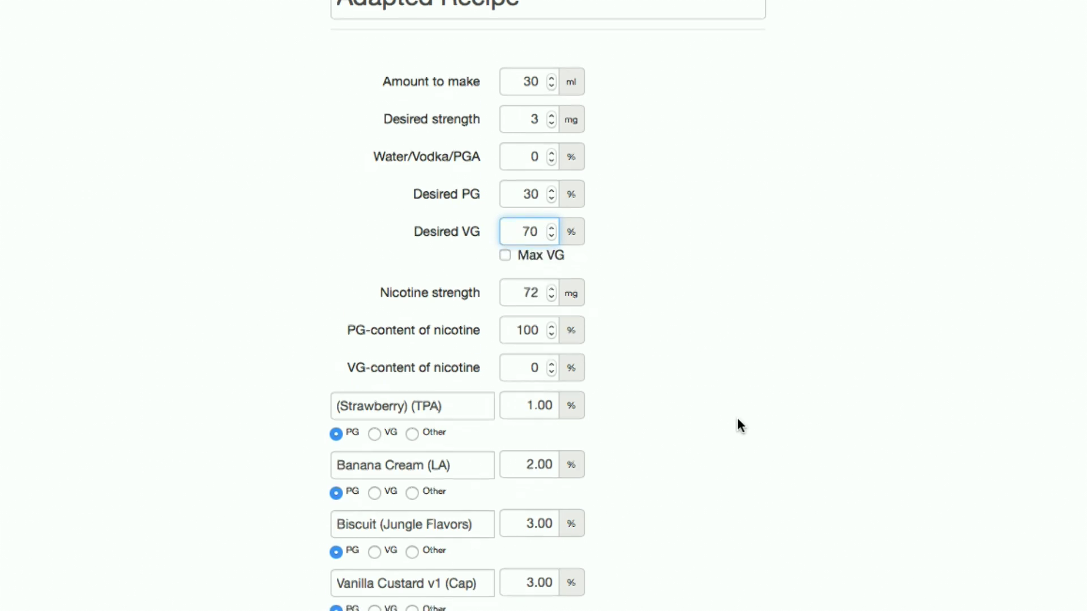
click(336, 563)
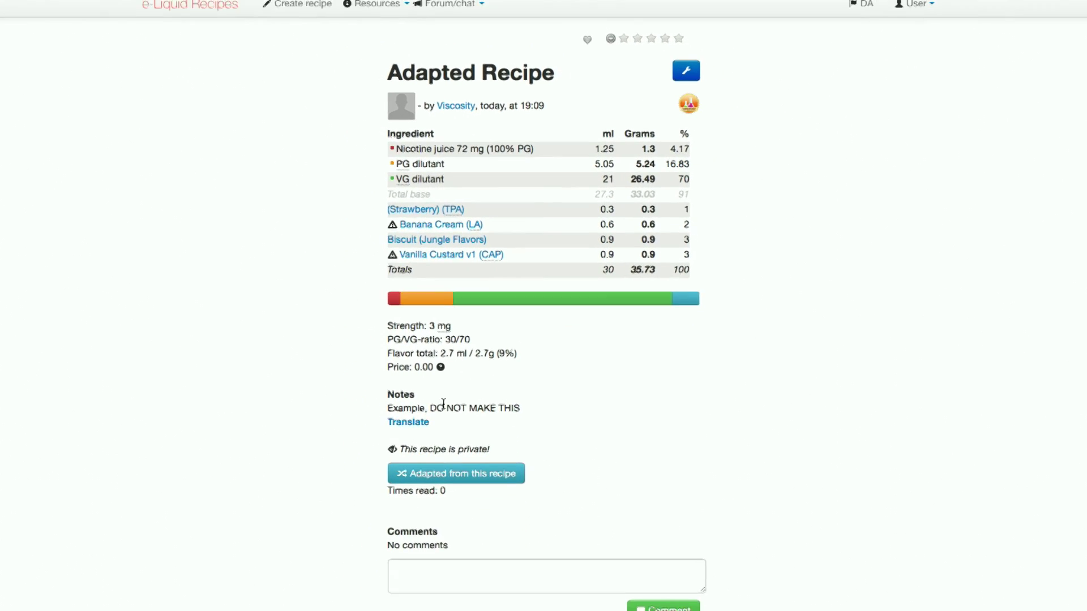
Reopen the saved Adapted Recipe from the My recipes/favorites page.
click(838, 34)
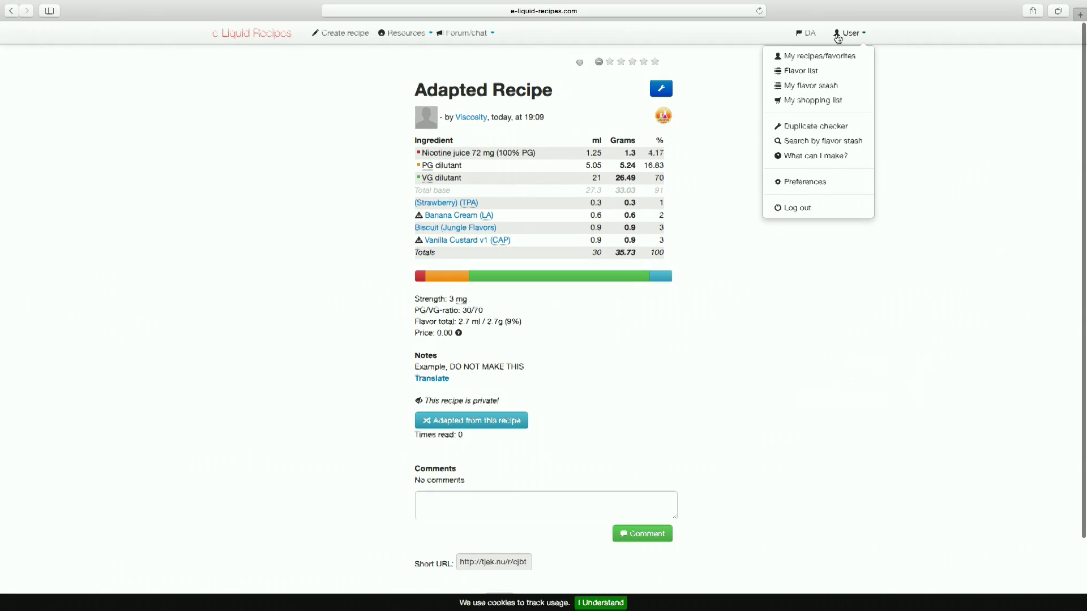
click(823, 56)
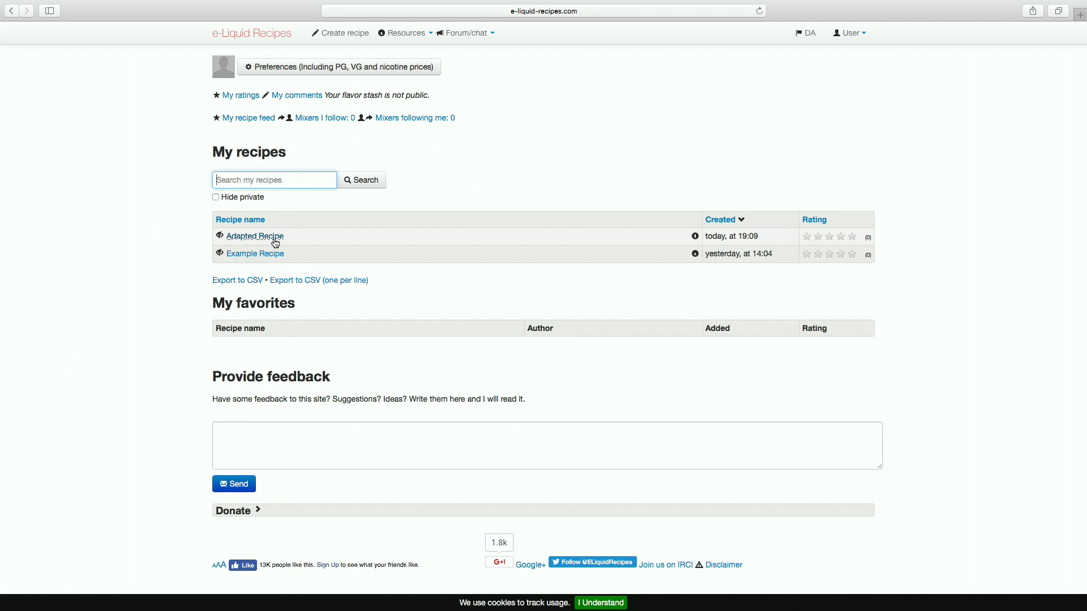
click(275, 241)
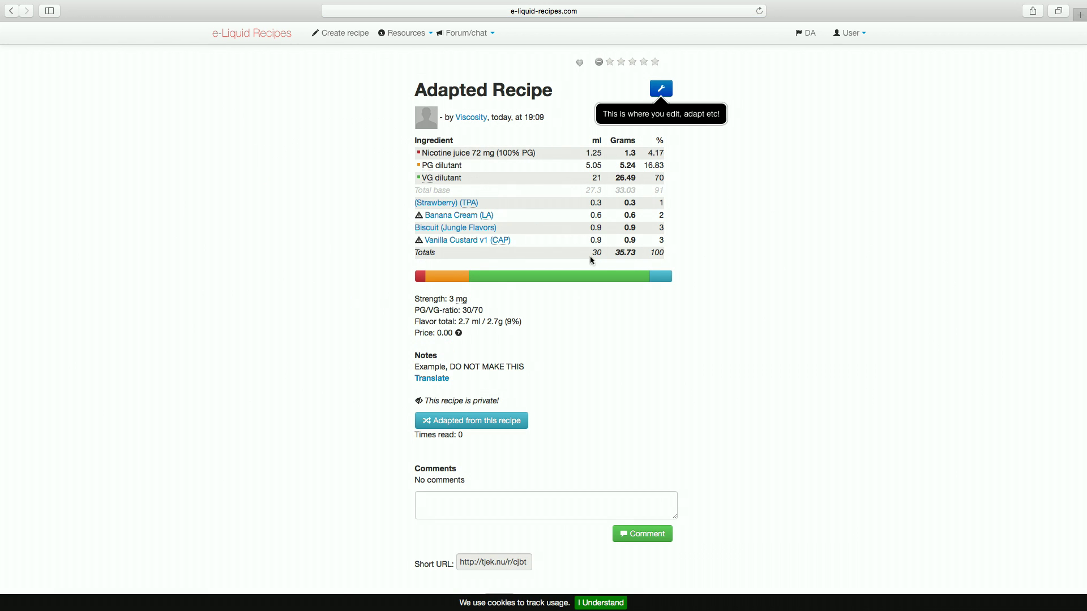
click(850, 33)
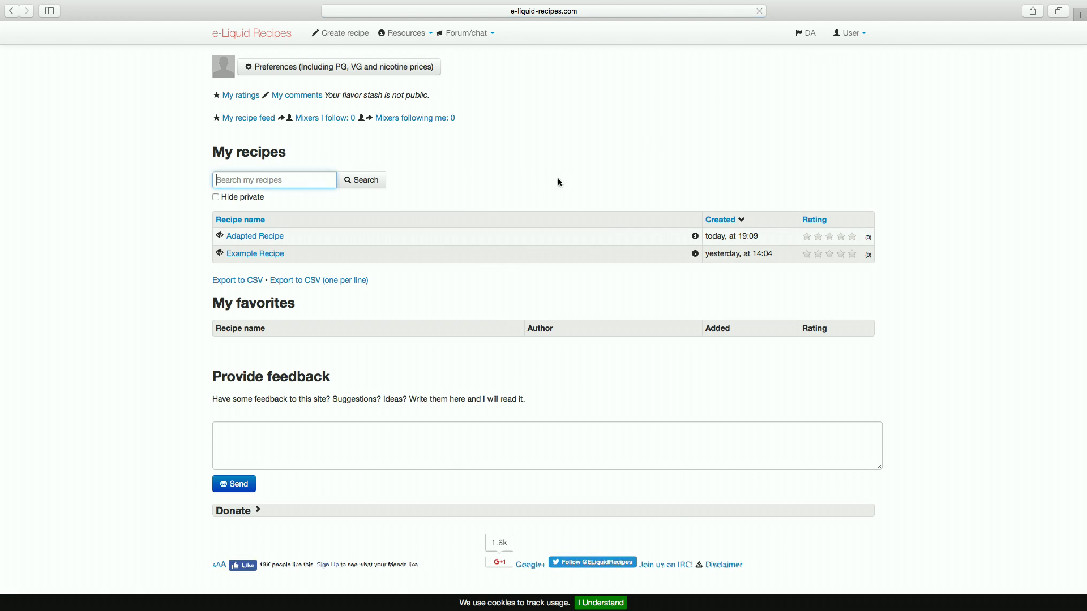
click(277, 240)
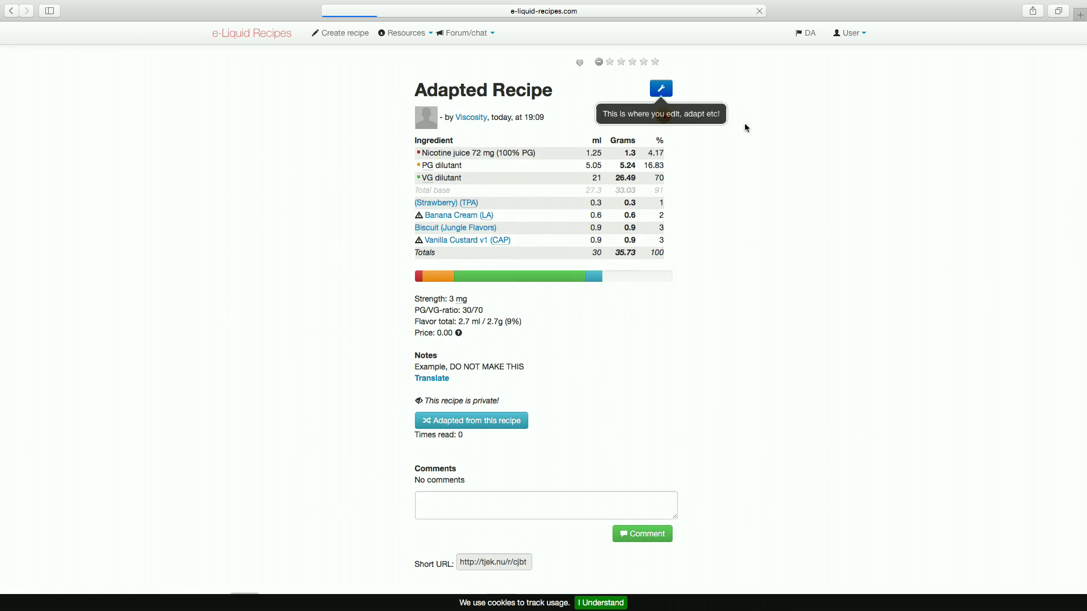
Edit the title to 'Adapted Recipe 30ml 3mg 70/30' and save the recipe.
click(661, 89)
click(589, 139)
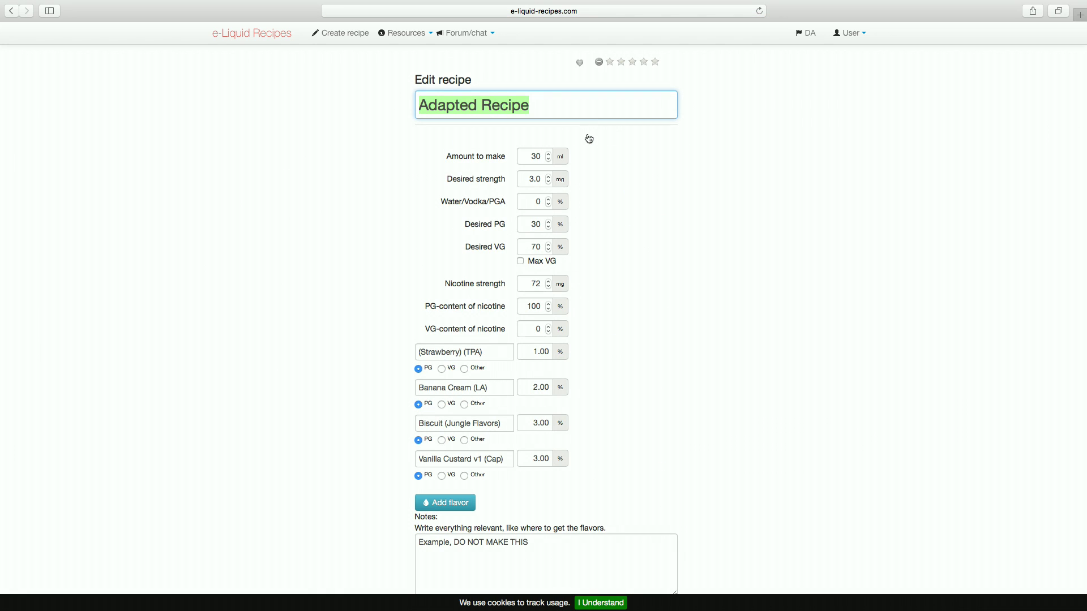
click(528, 101)
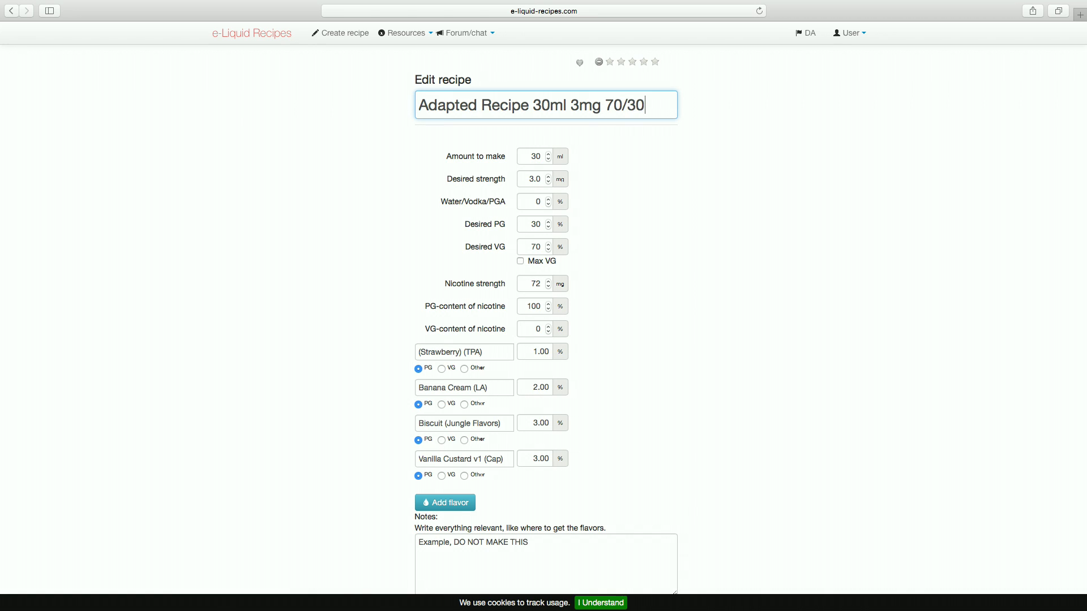
scroll(639, 250, down, 5)
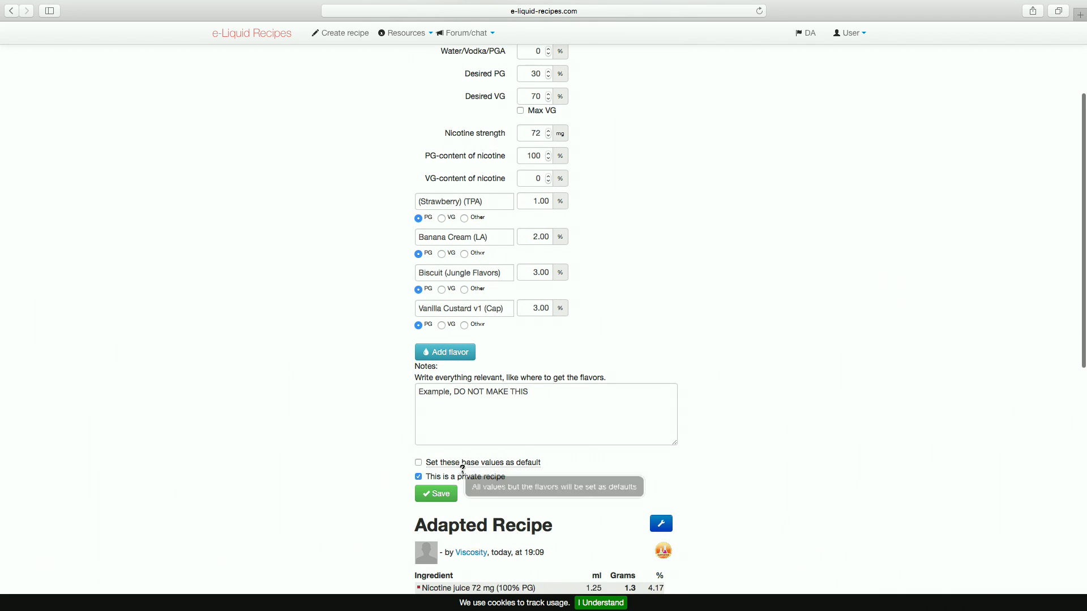
click(437, 495)
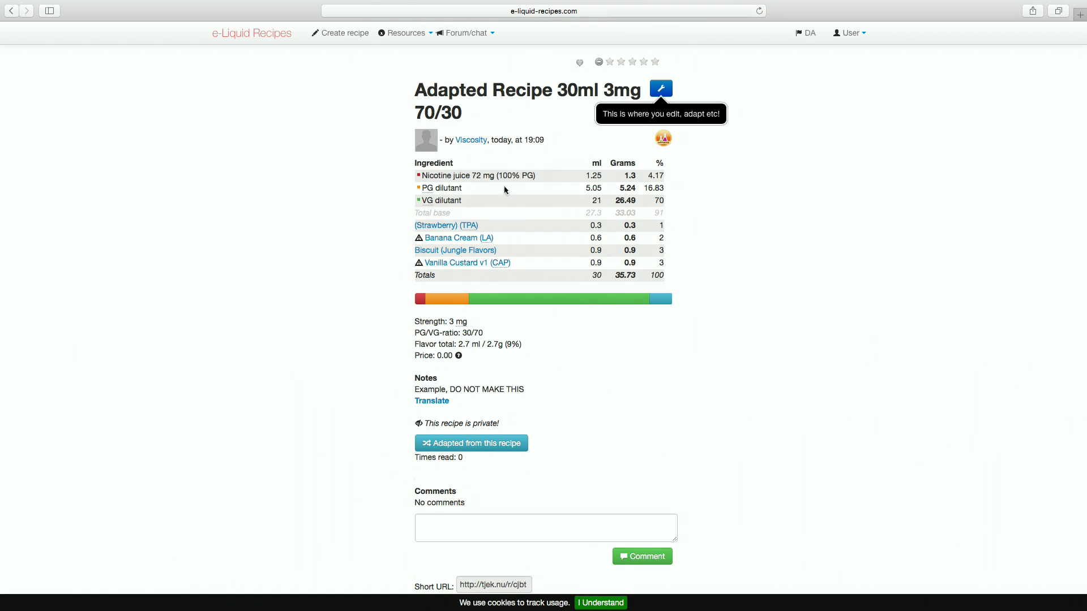
Mark the recipe as a favorite and print it in landscape orientation.
click(581, 64)
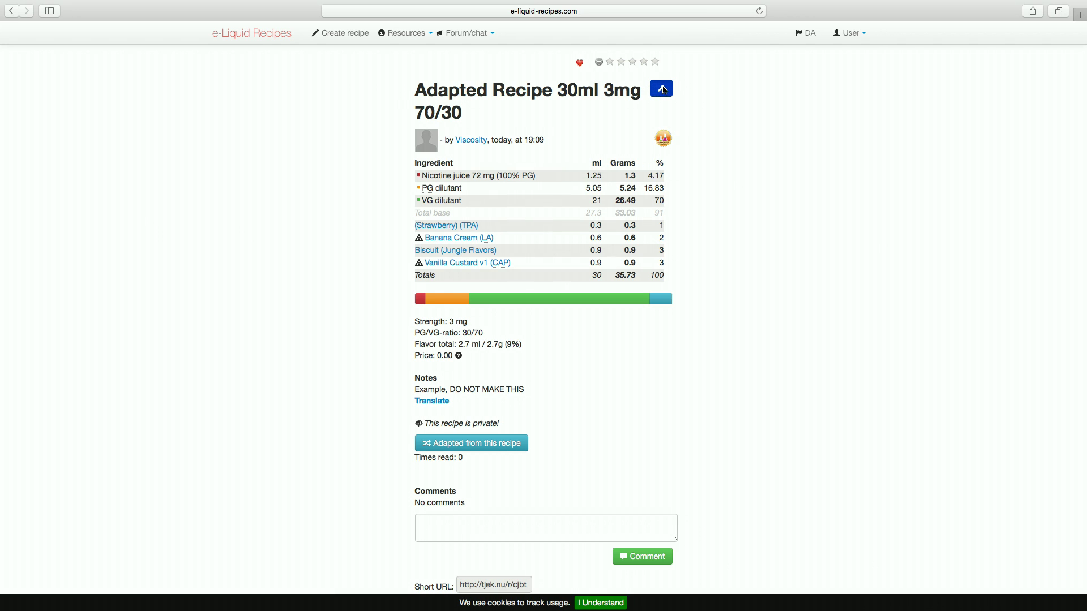
click(665, 91)
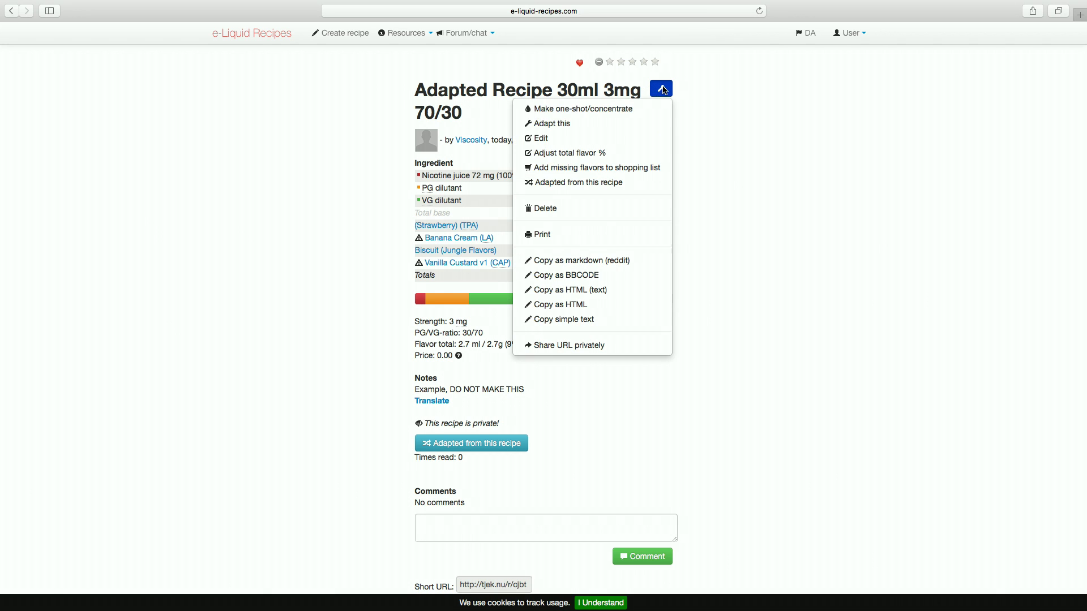
click(575, 235)
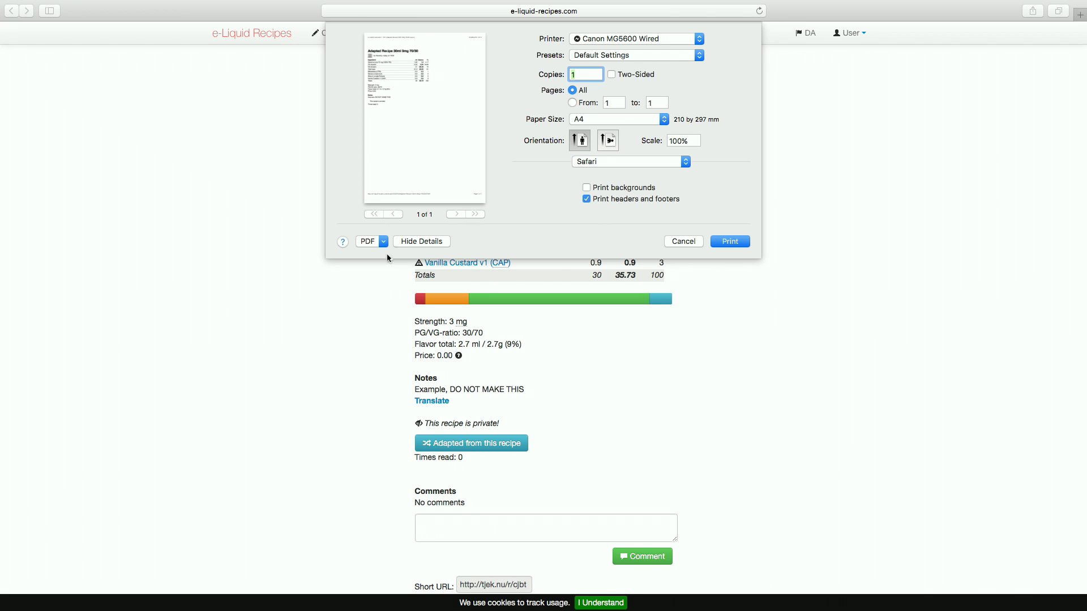
click(610, 141)
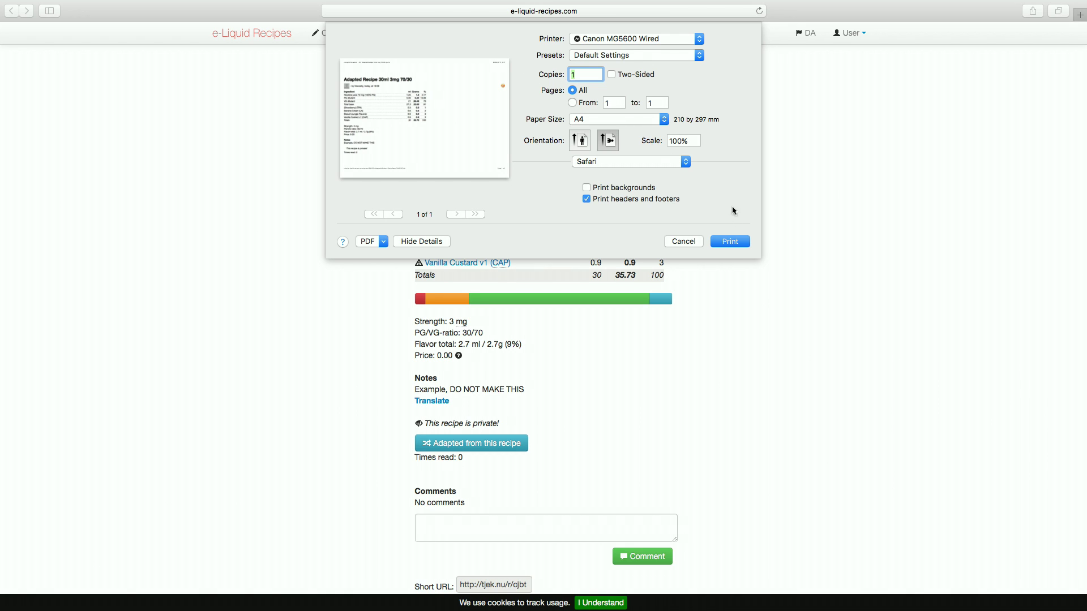
click(730, 242)
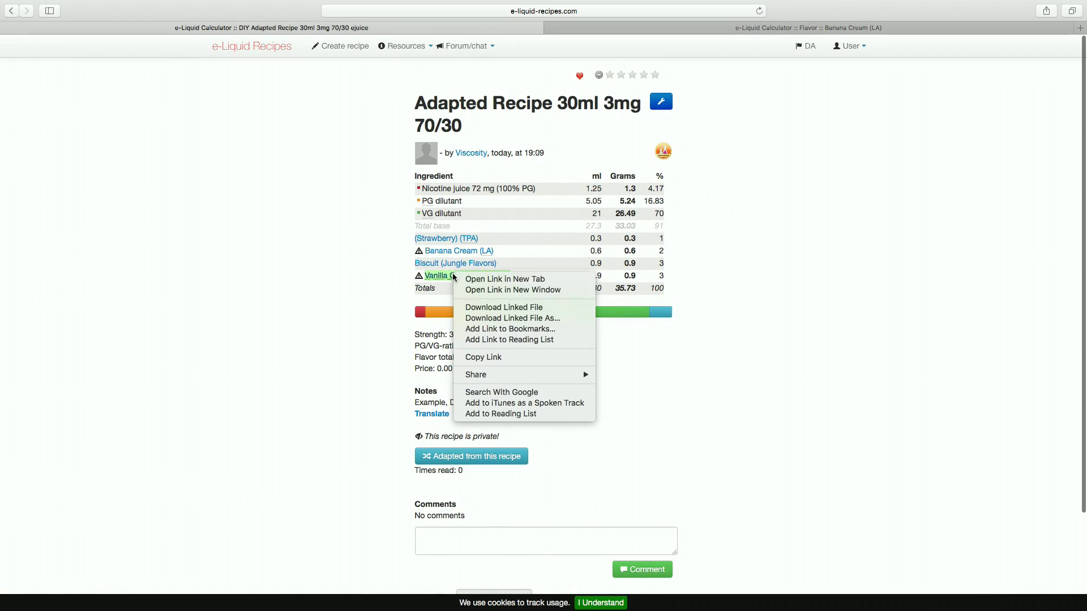
Open Vanilla Custard v1 (CAP) and its MSDS sheet in new tabs, then return to Adapted Recipe.
click(487, 279)
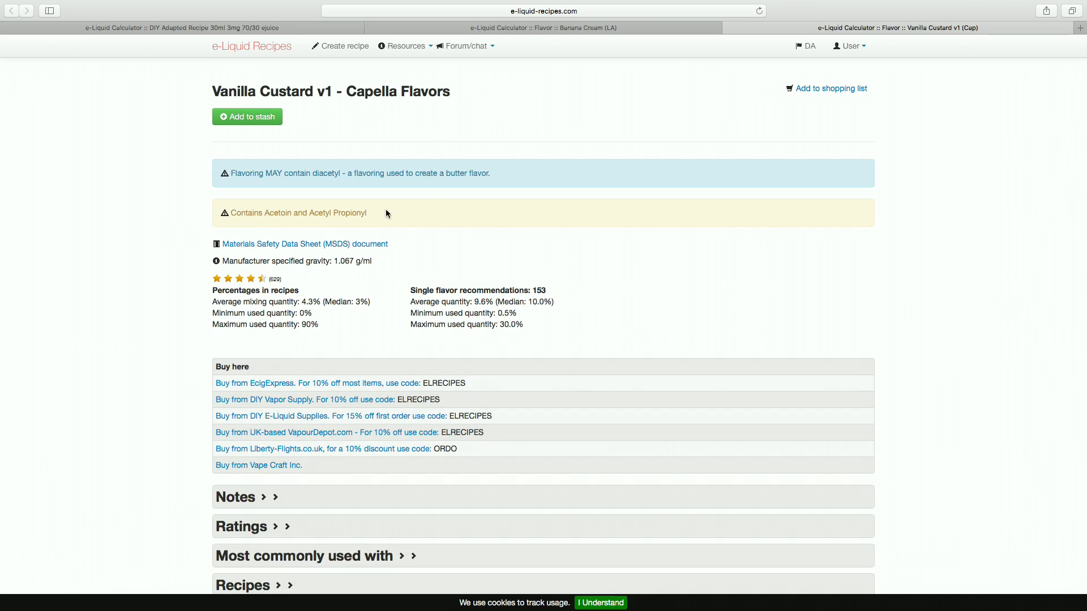
drag(387, 213, 236, 211)
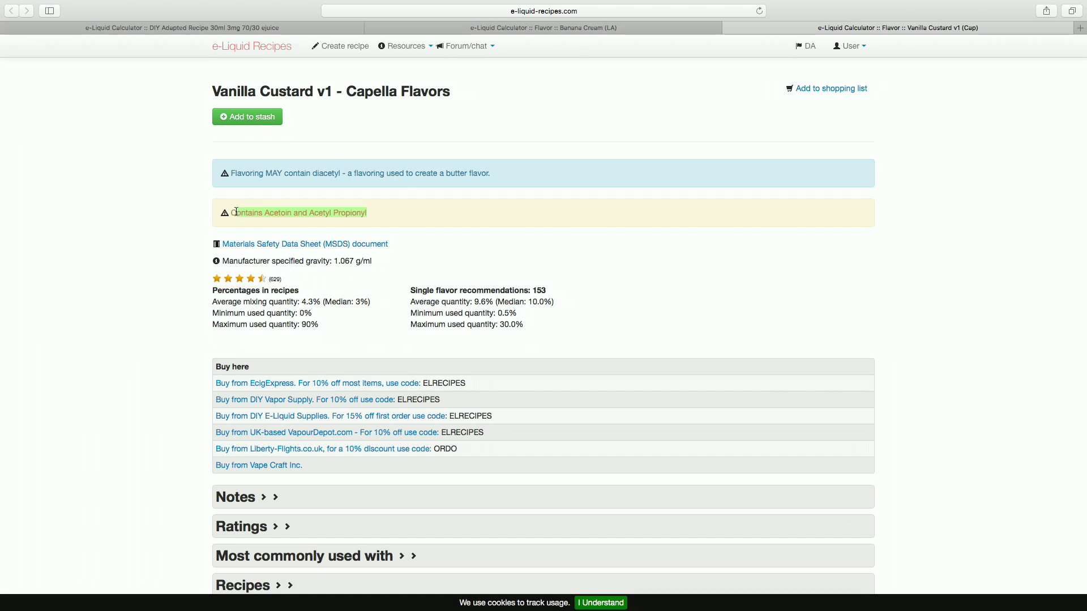
click(282, 244)
scroll(389, 275, down, 10)
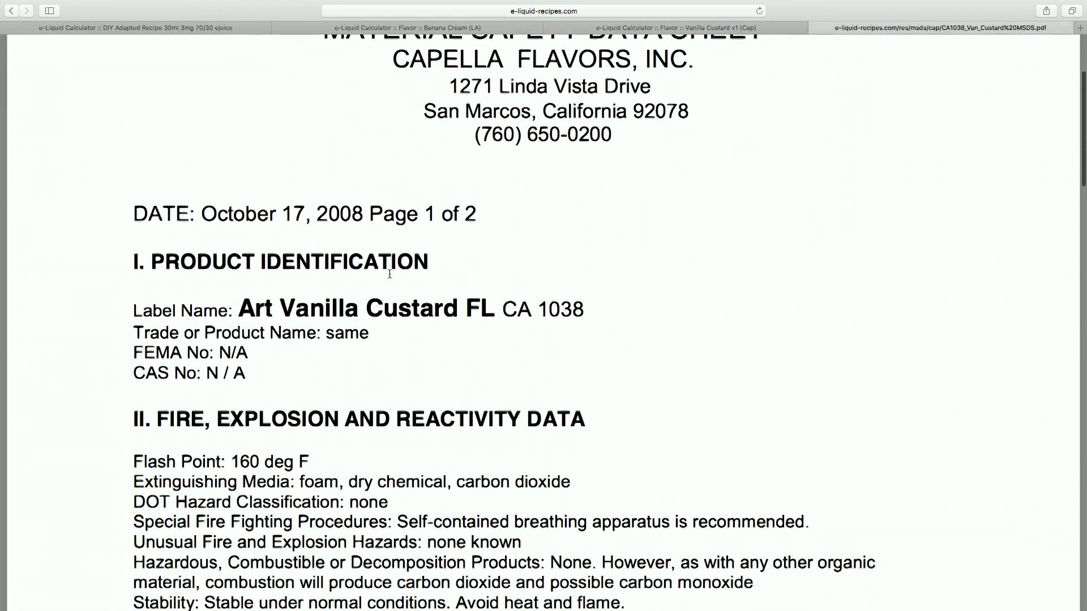
scroll(390, 274, up, 10)
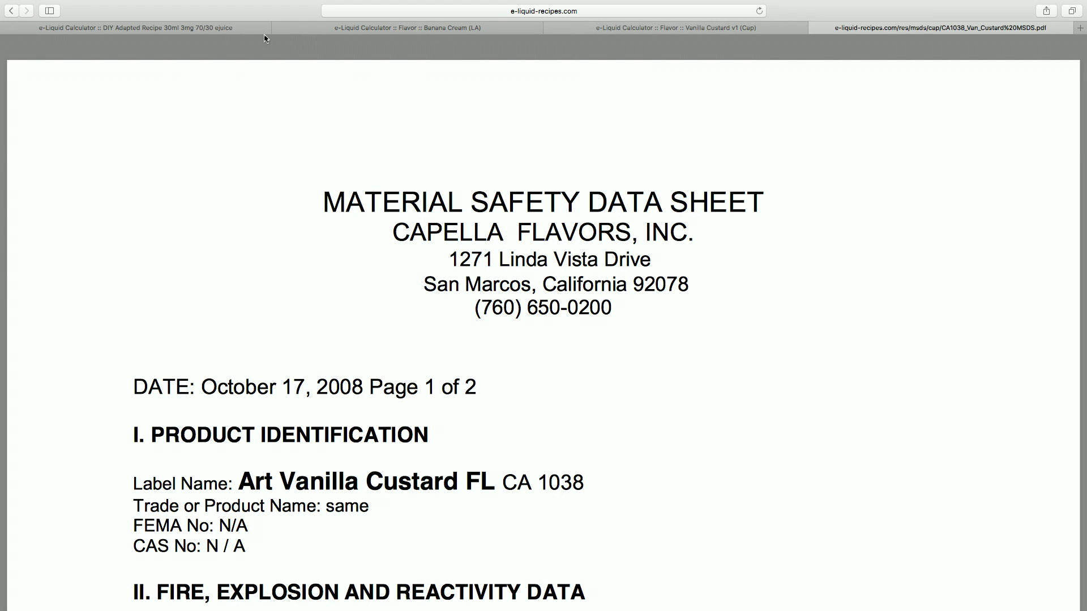
click(222, 28)
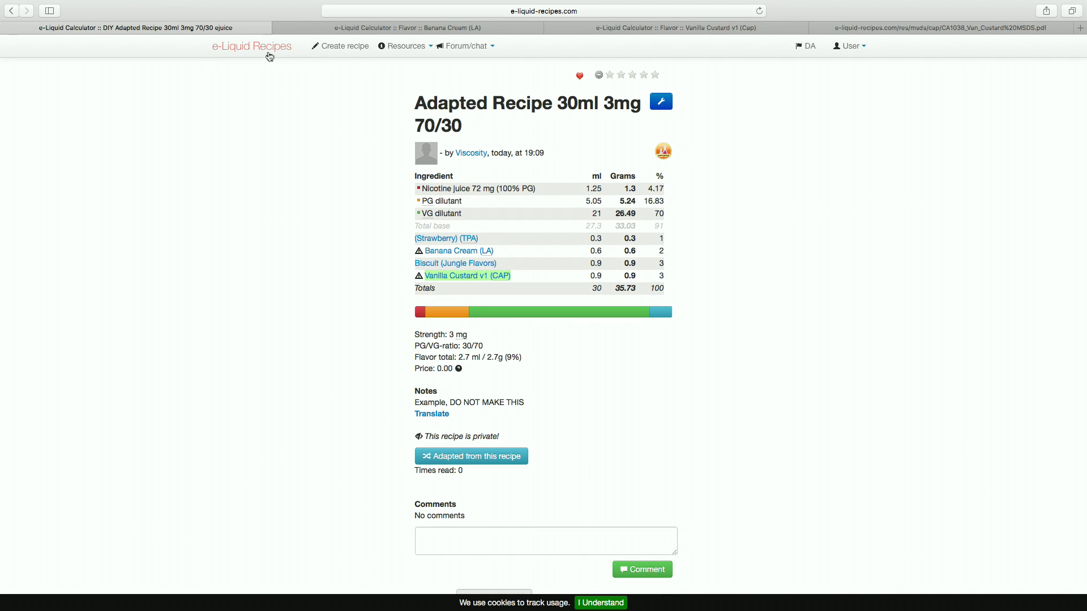
Browse the flavor warning list from the Resources menu.
click(389, 46)
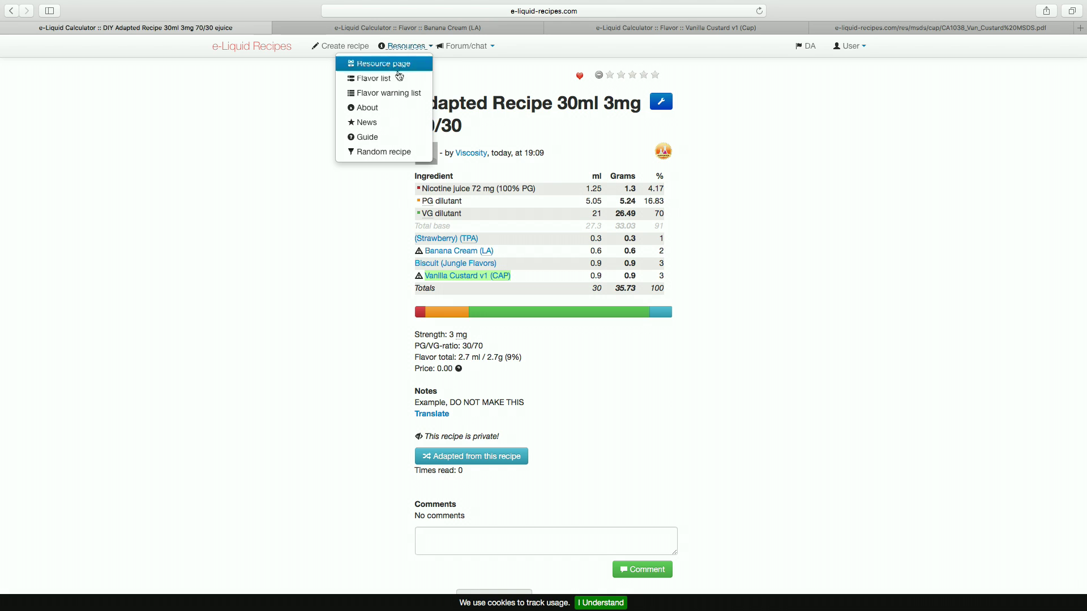
click(399, 94)
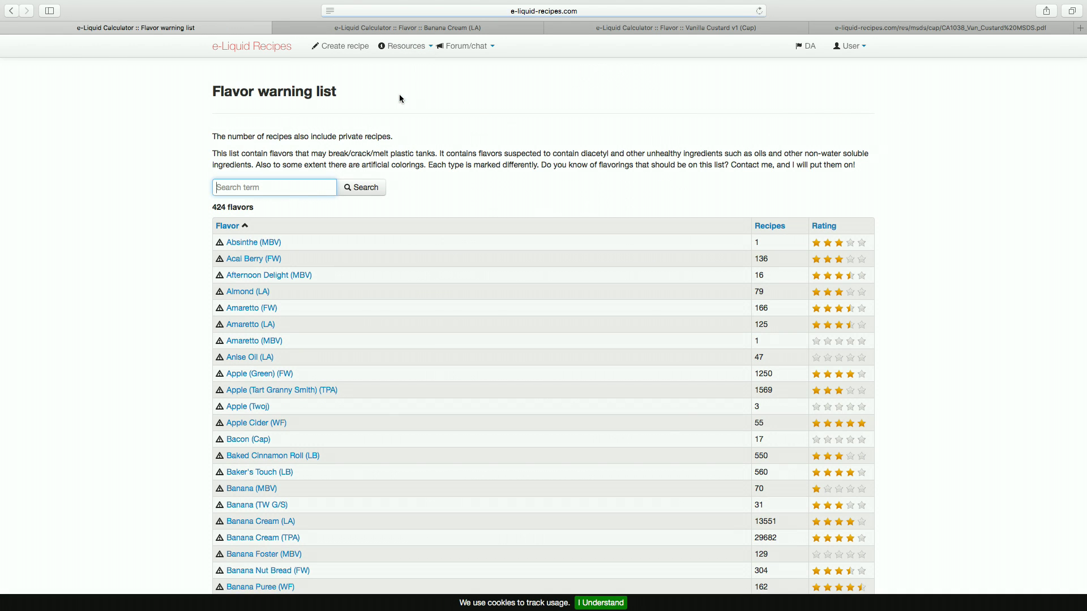
scroll(404, 205, down, 2)
scroll(404, 210, down, 3)
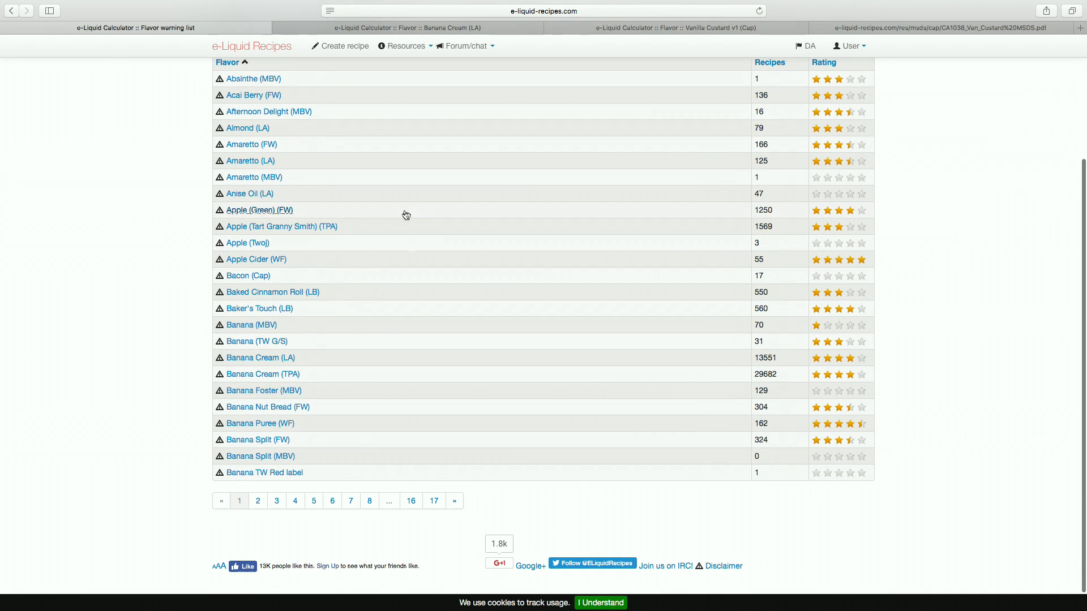
Add (Strawberry) (TPA) to the flavor stash and check What can I make.
click(844, 46)
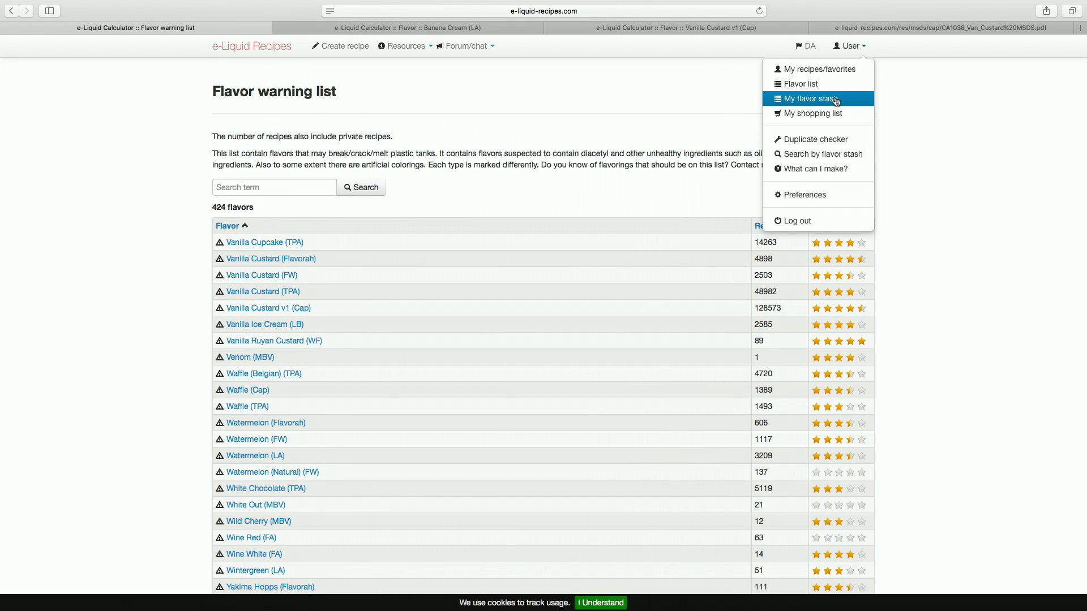
click(811, 98)
text(TPA)
click(525, 295)
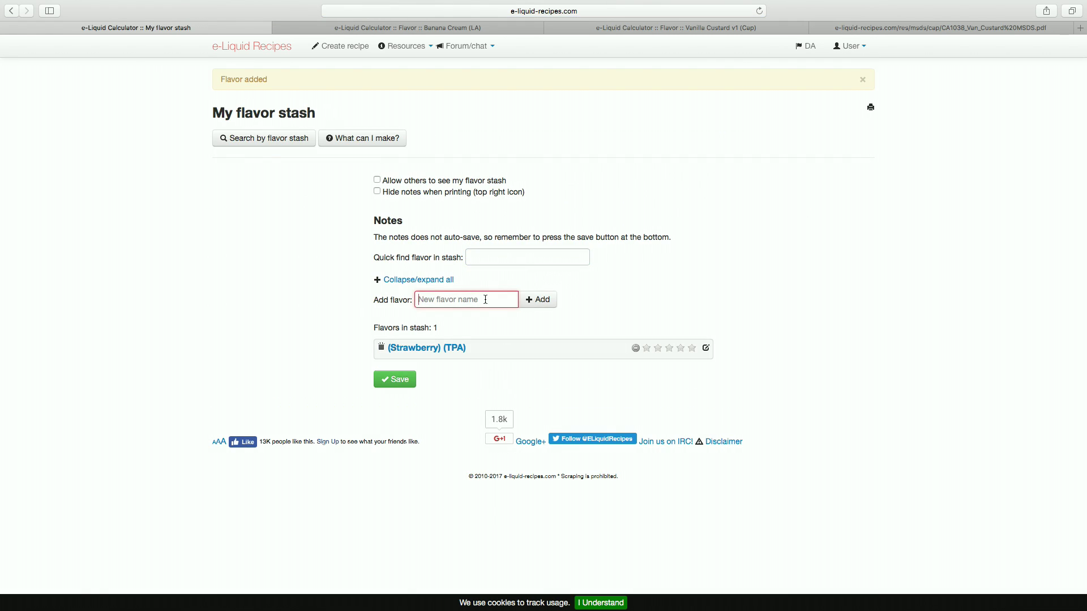
text(TPA)
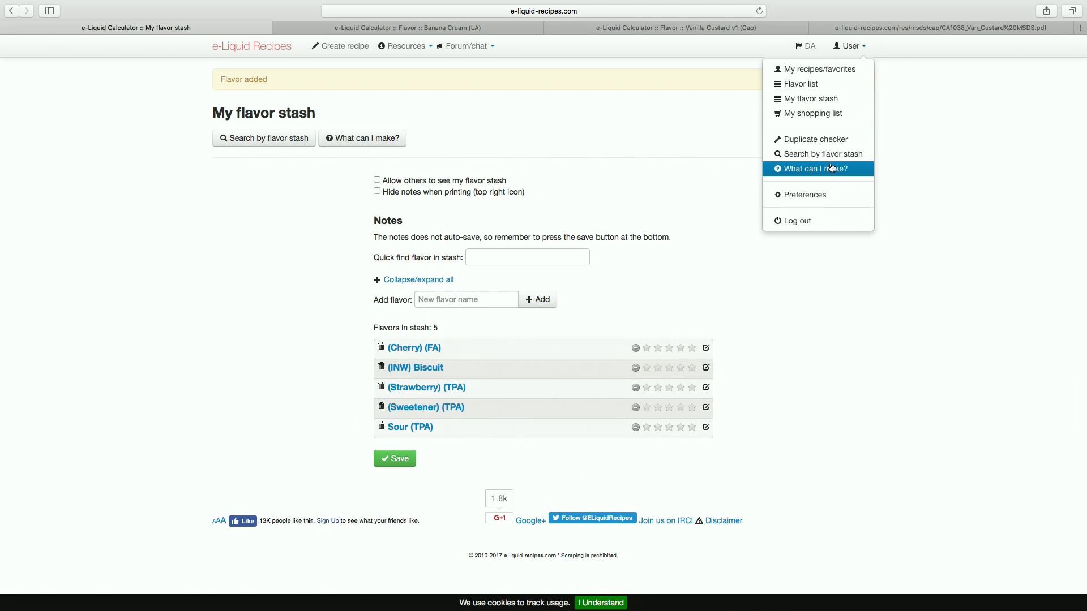
click(831, 175)
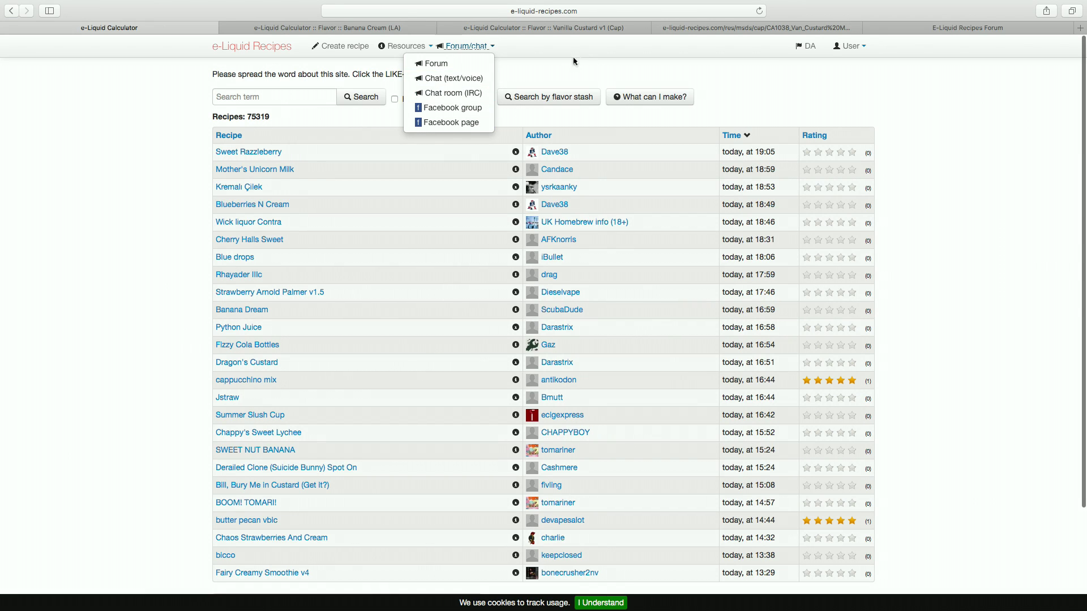
Go to User > My recipes/favorites and expand the Donate section at the bottom.
click(586, 67)
click(851, 46)
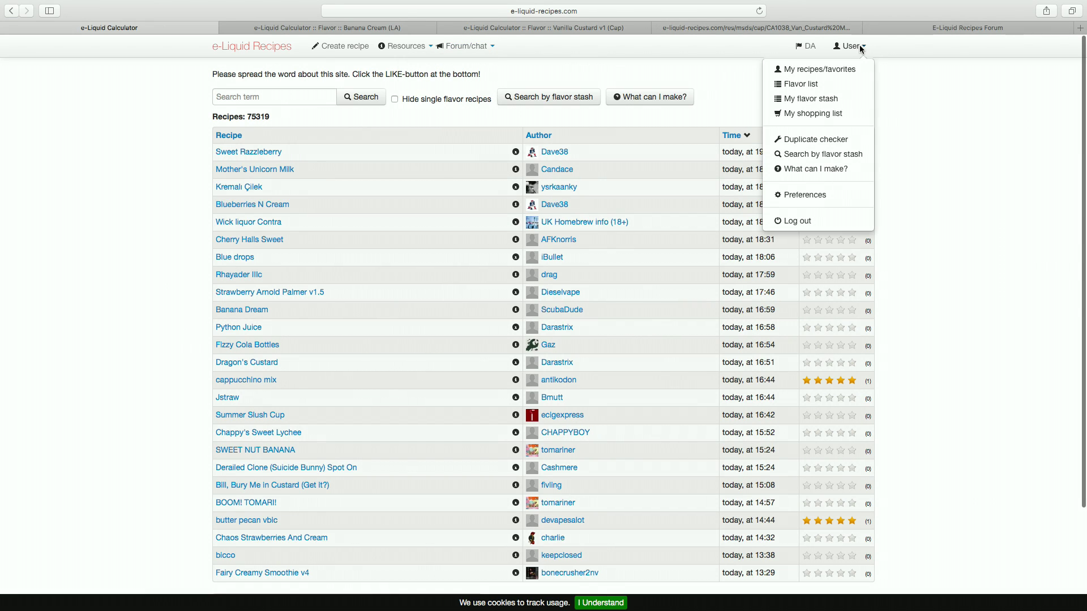
click(836, 69)
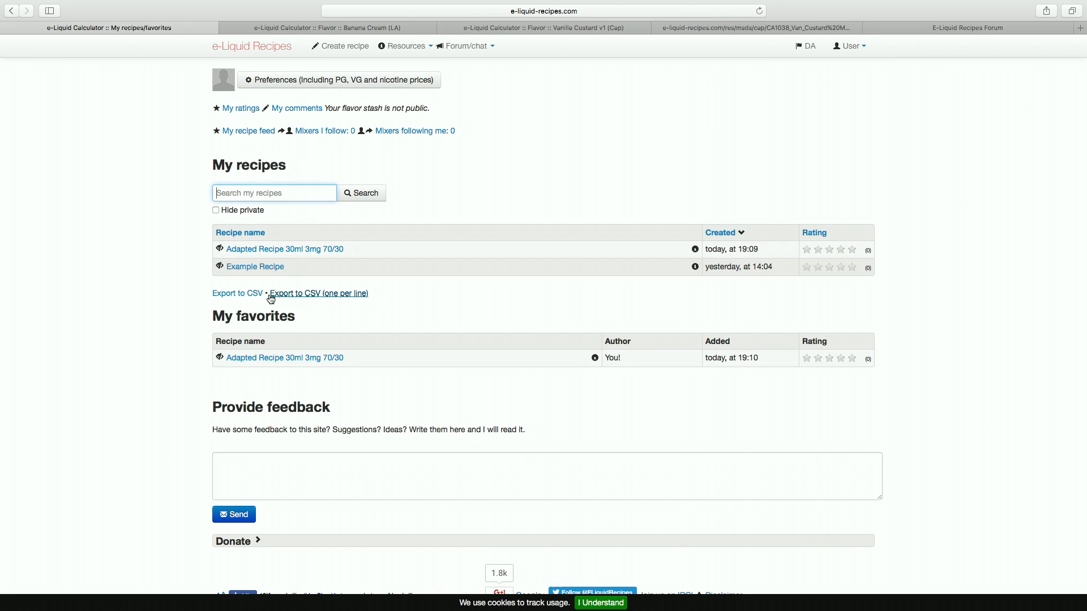
scroll(271, 299, down, 2)
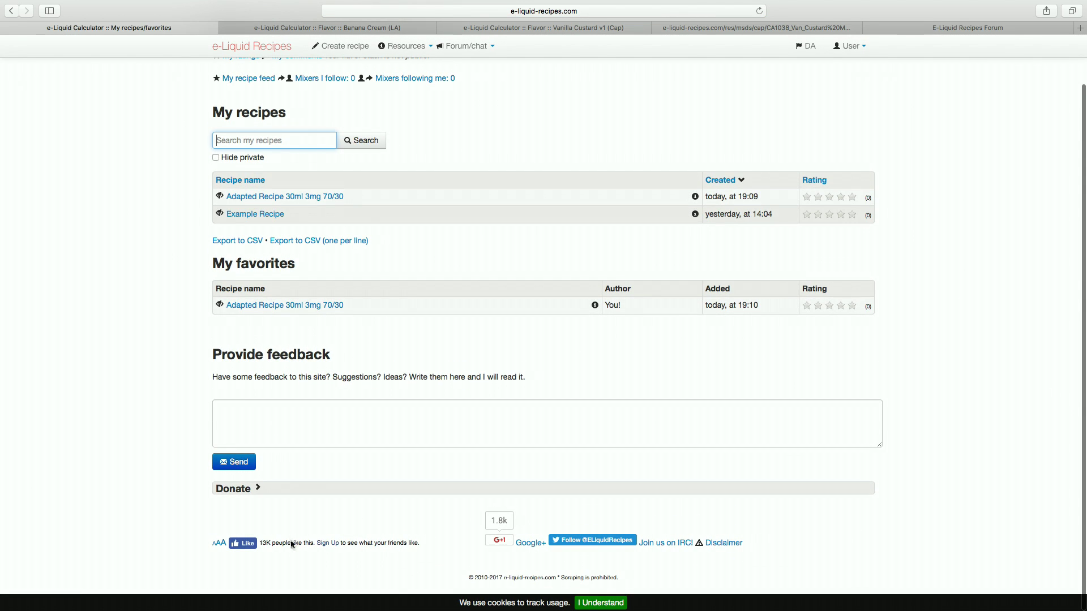
click(253, 490)
scroll(317, 497, down, 5)
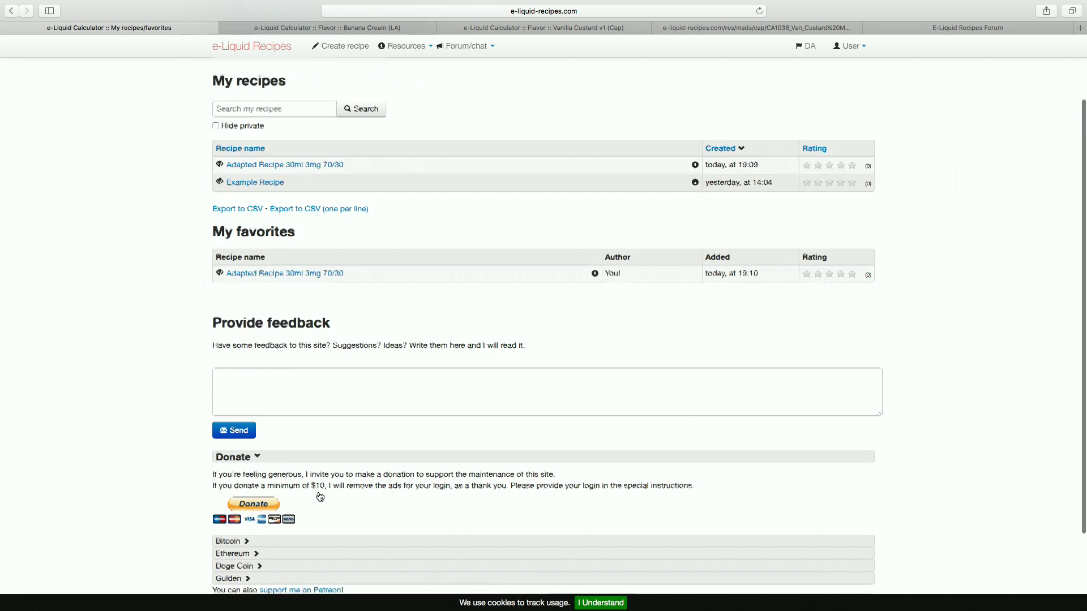